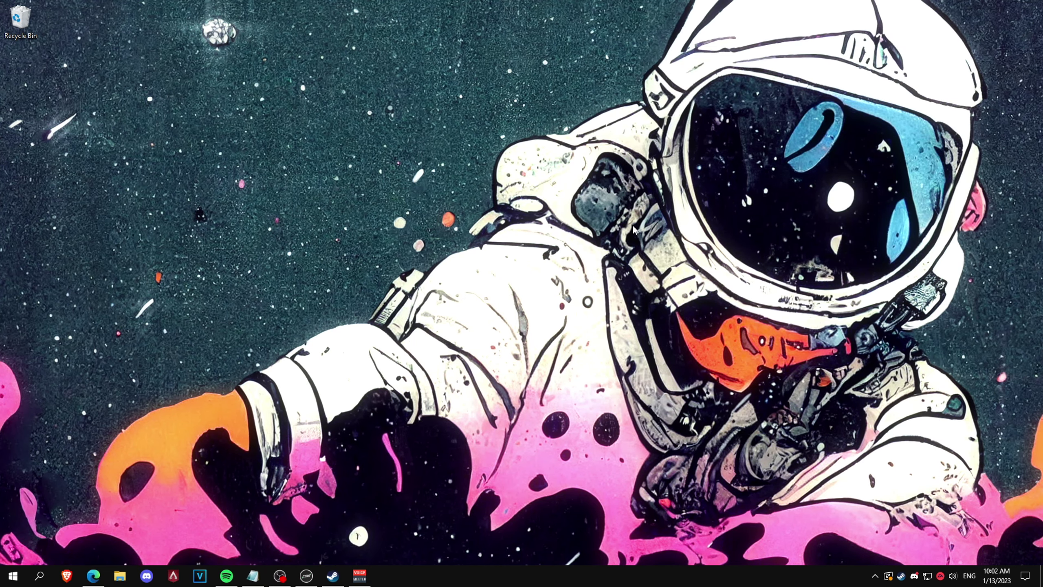
- Create a Windows restore point described 'whatever' and dismiss the success message
key(super)
text(restore)
key(Return)
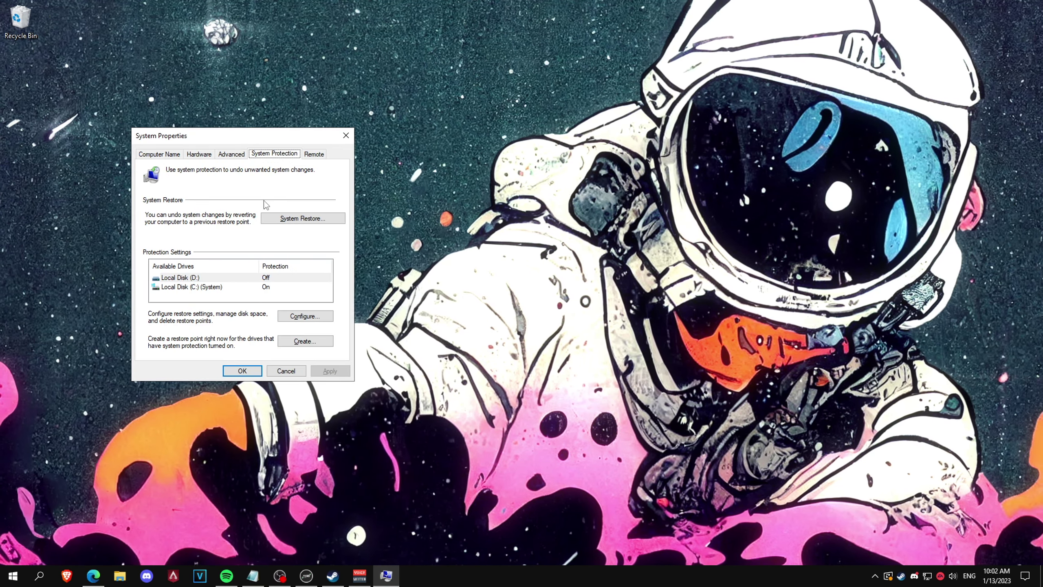
click(305, 341)
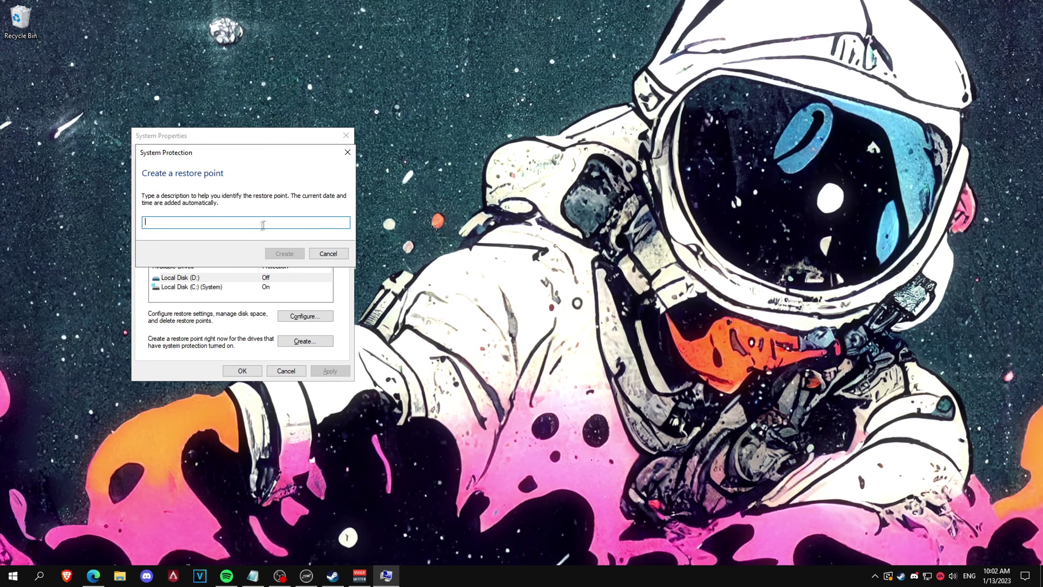
text(whatever)
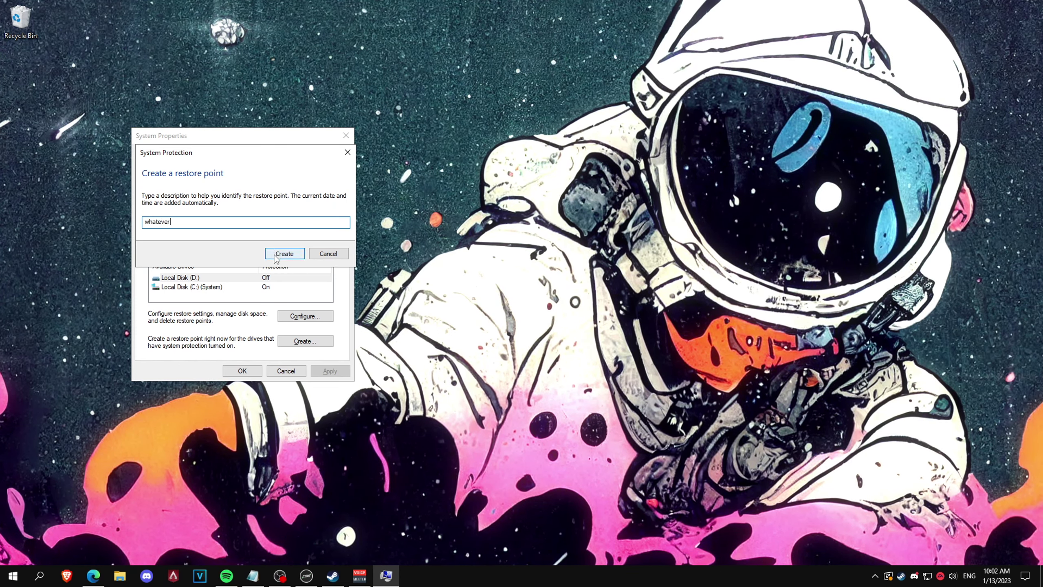
click(276, 254)
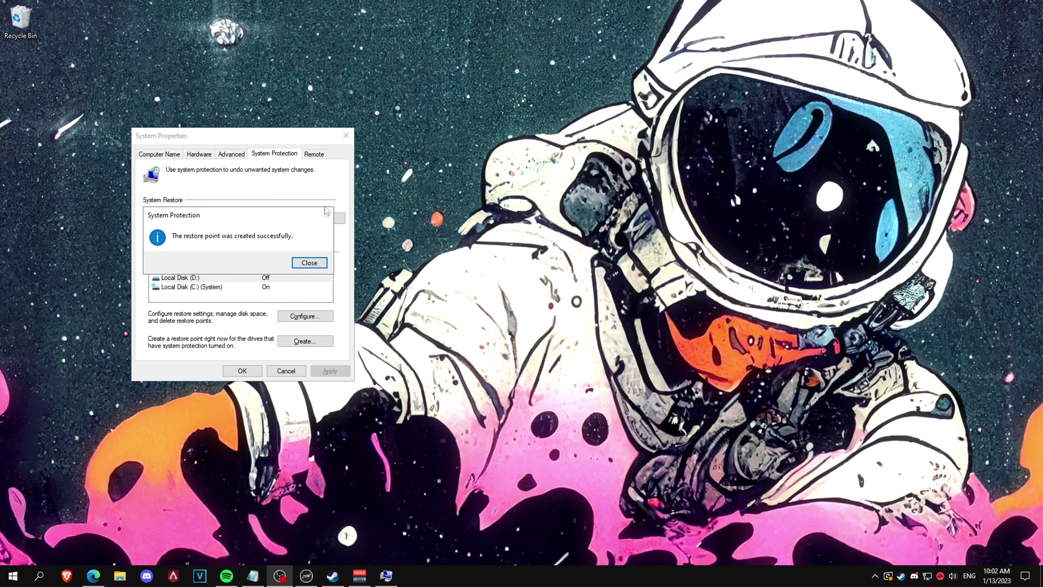
key(Return)
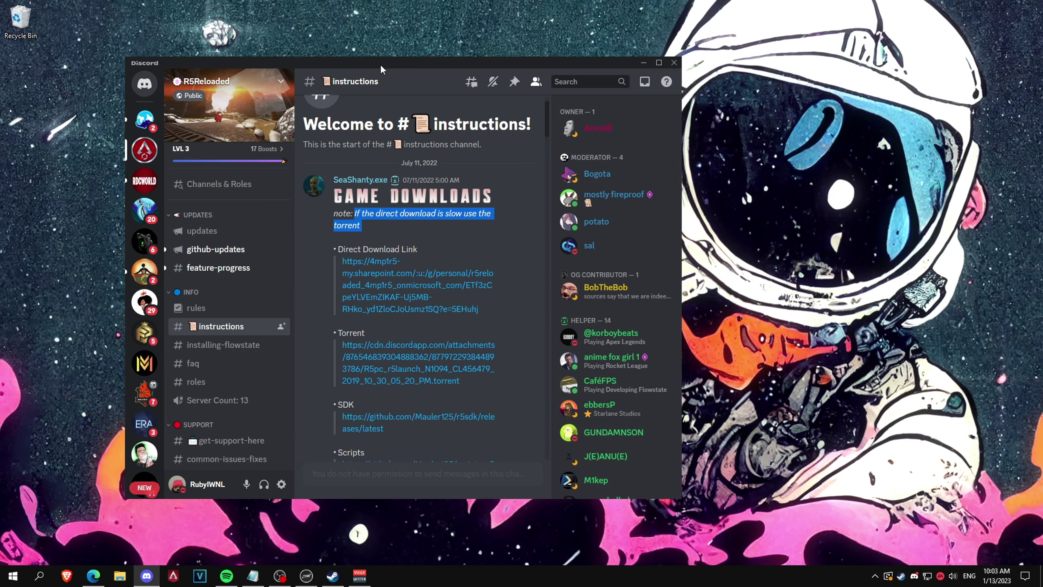
- Maximize Discord and open the Torrent link under Game Downloads in #instructions
key(super+Up)
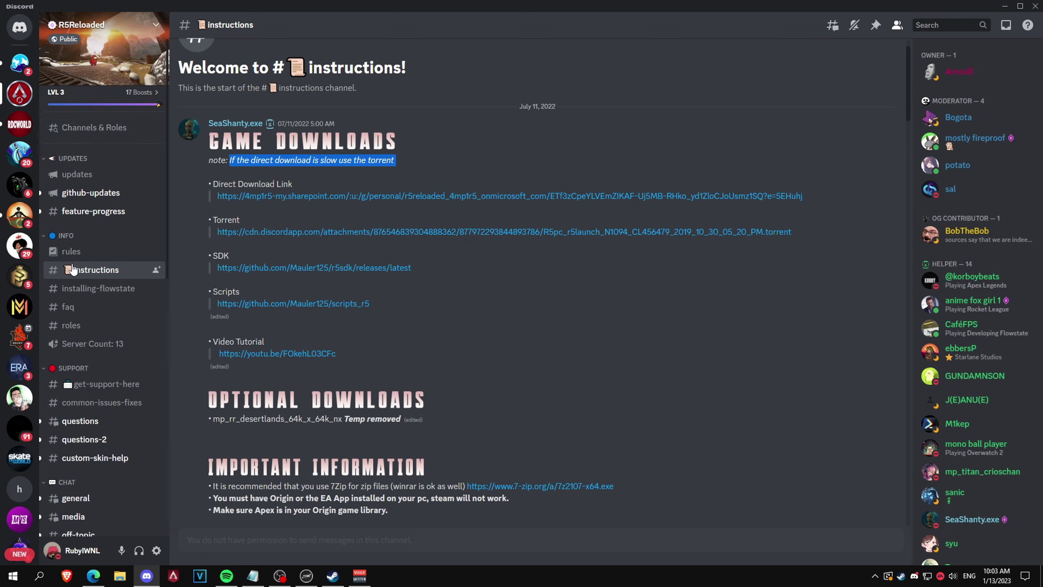
scroll(538, 293, down, 15)
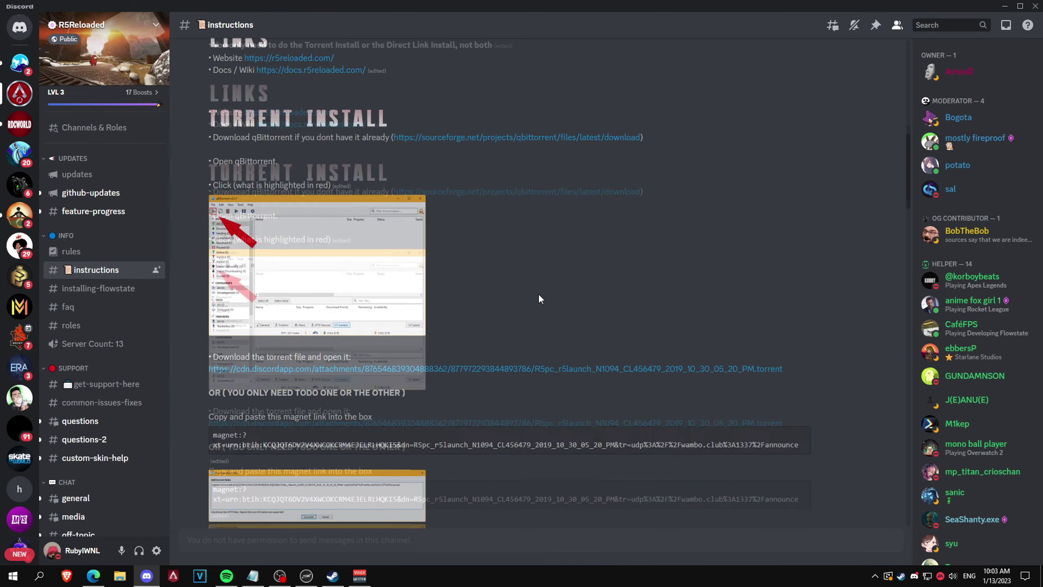
scroll(563, 274, up, 20)
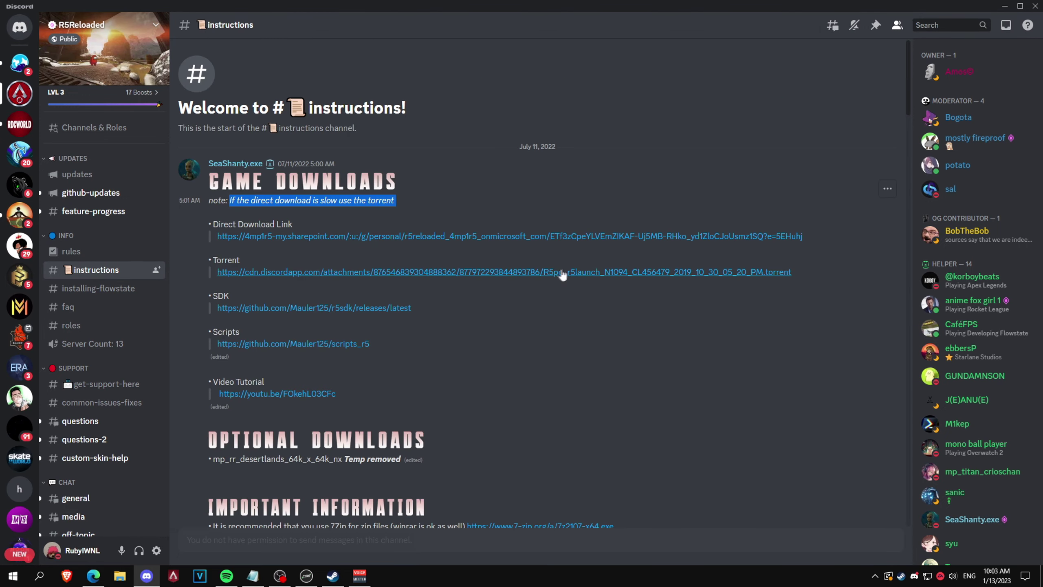
click(247, 274)
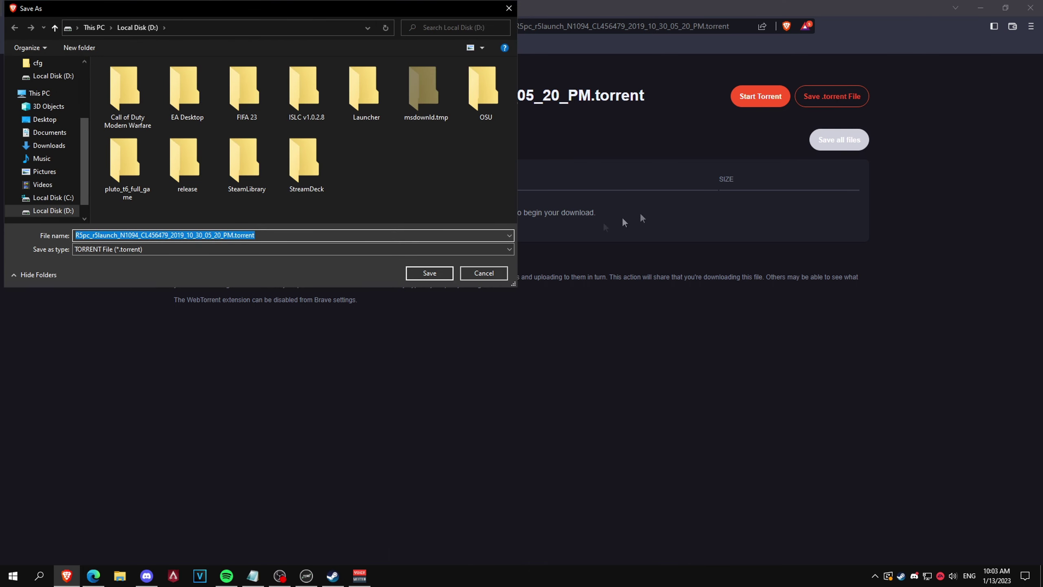
- Save the R5pc .torrent file to drive D:, skip the Free Download Manager installer, and close Brave
click(429, 275)
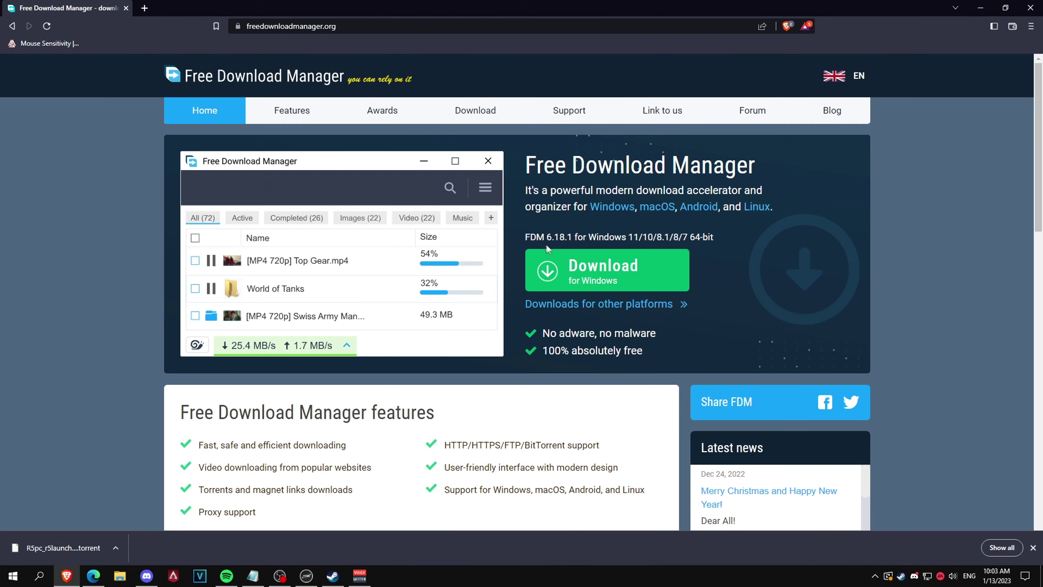
click(587, 283)
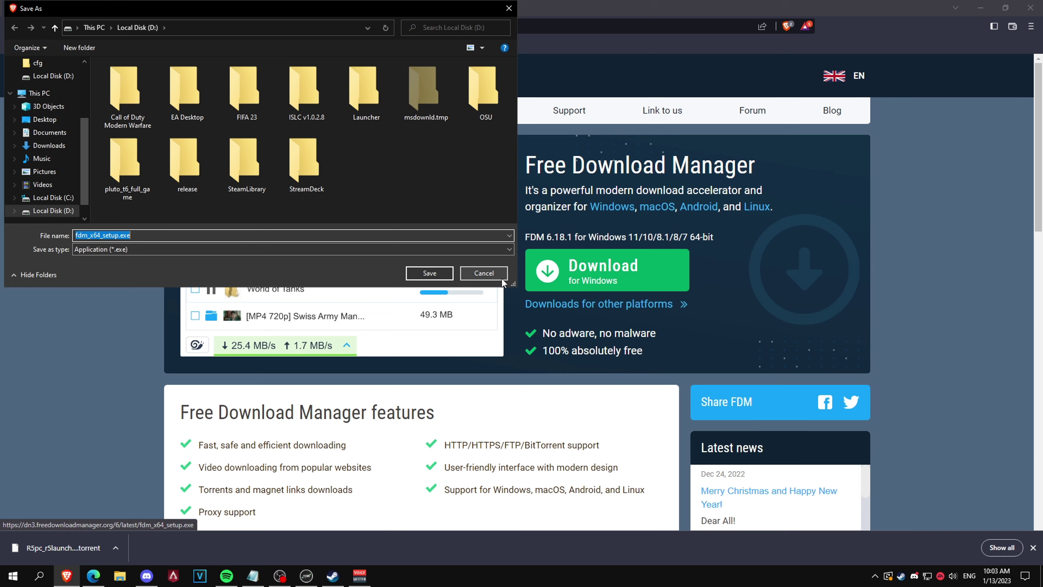
click(483, 275)
click(1031, 8)
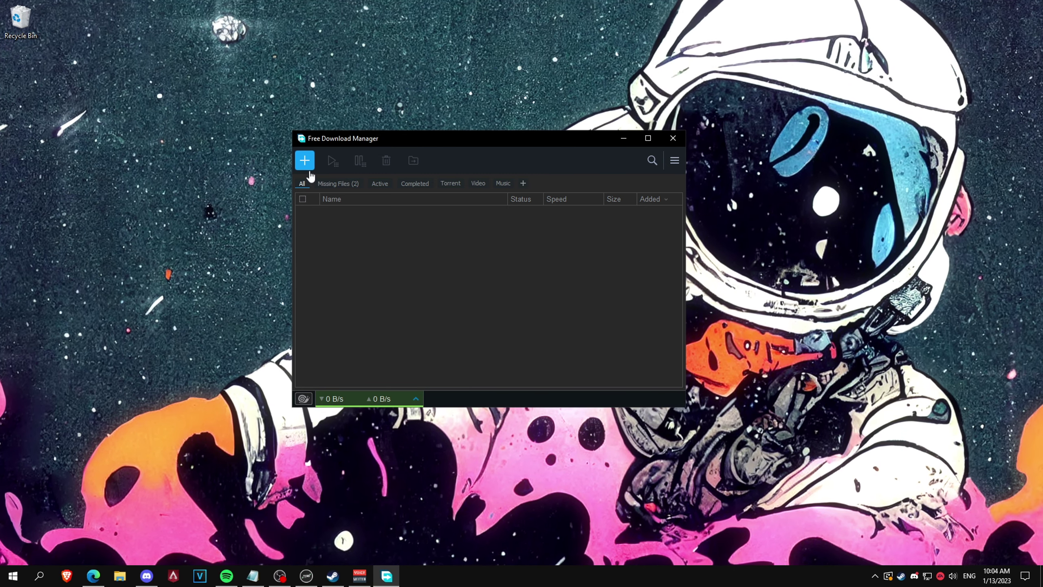
- Add the R5pc .torrent from D: as a 41.7 GB download saved to D:\
click(305, 160)
click(626, 278)
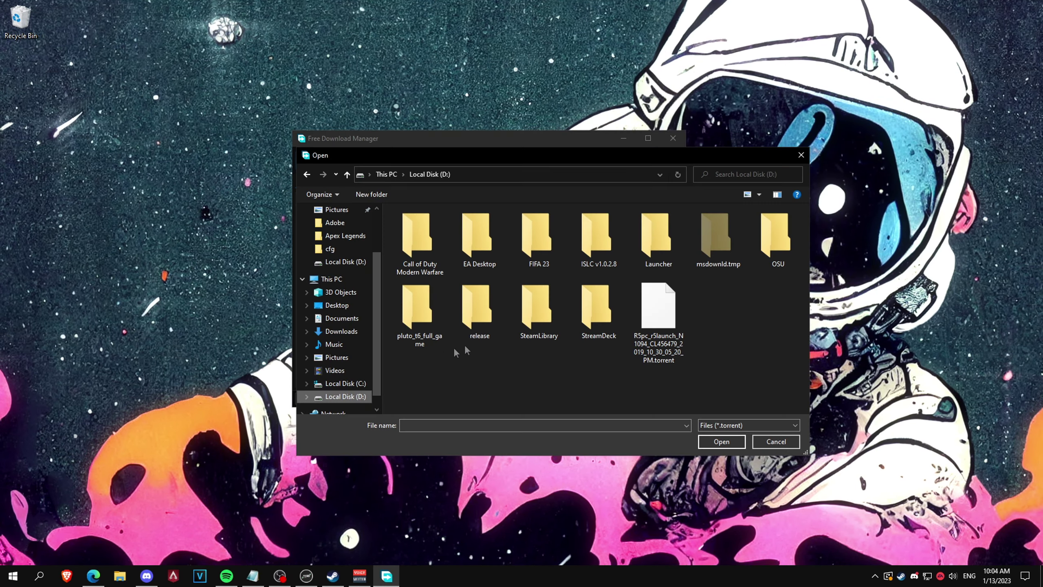
click(659, 325)
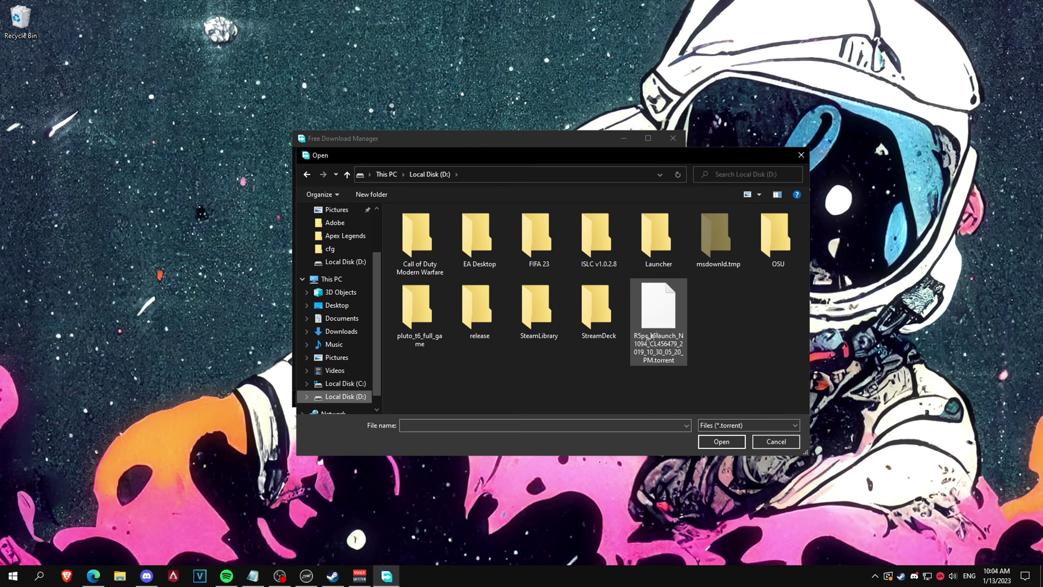
double_click(659, 325)
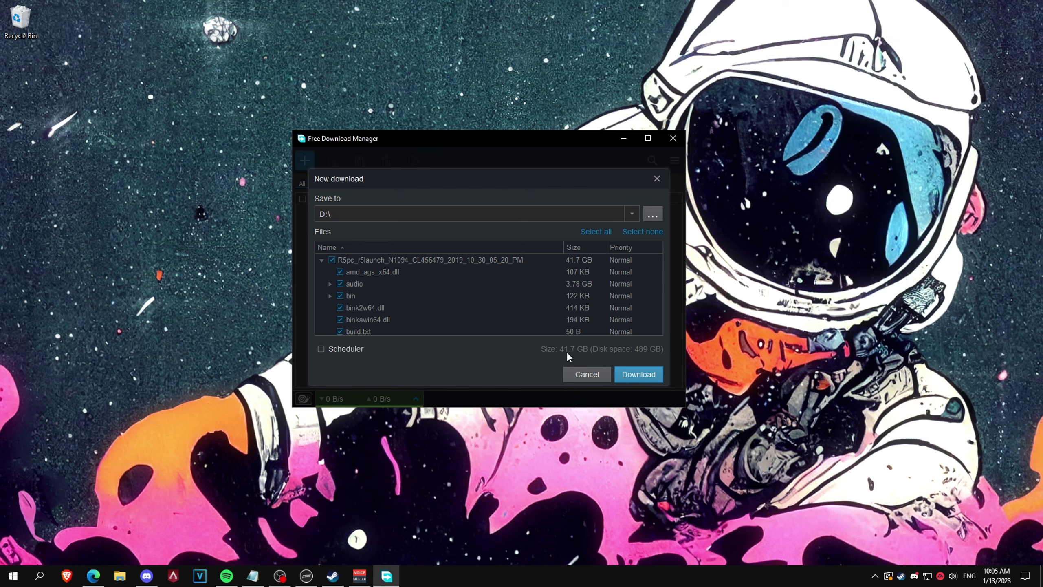
click(652, 215)
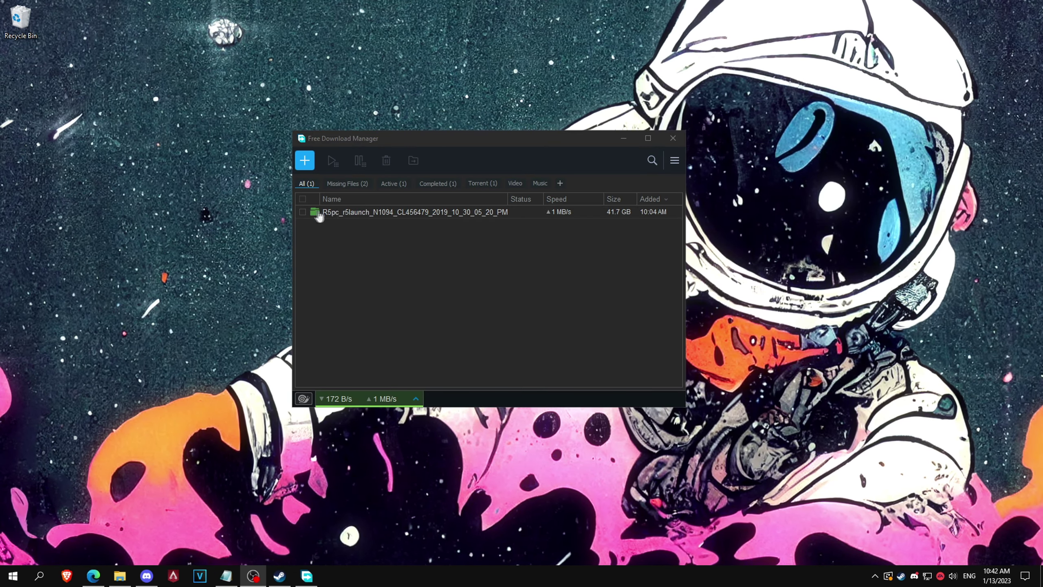
right_click(349, 214)
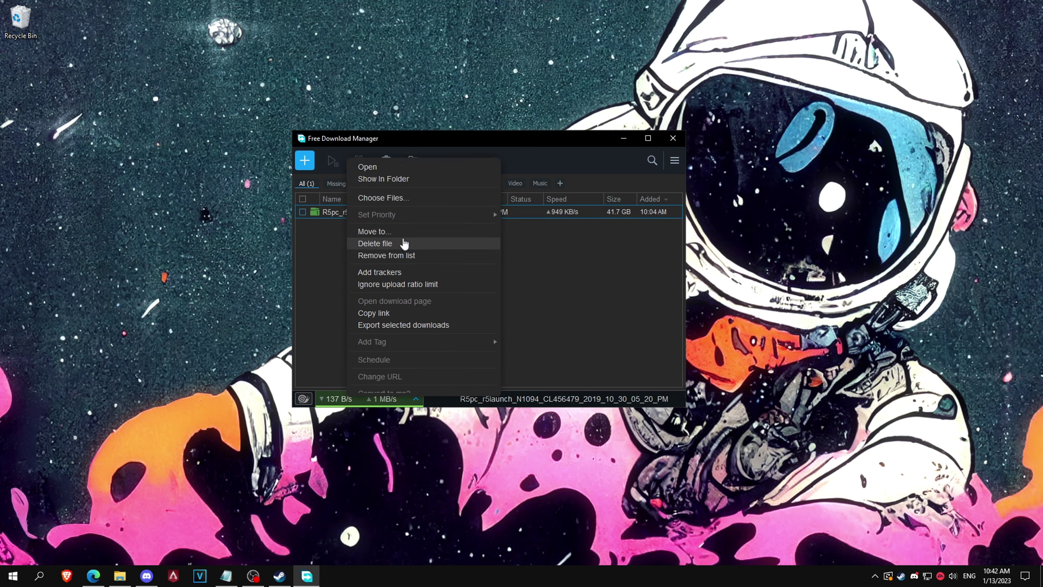
- Show the R5pc download in Explorer and open the R5pc_r5launch game folder on D:
click(405, 179)
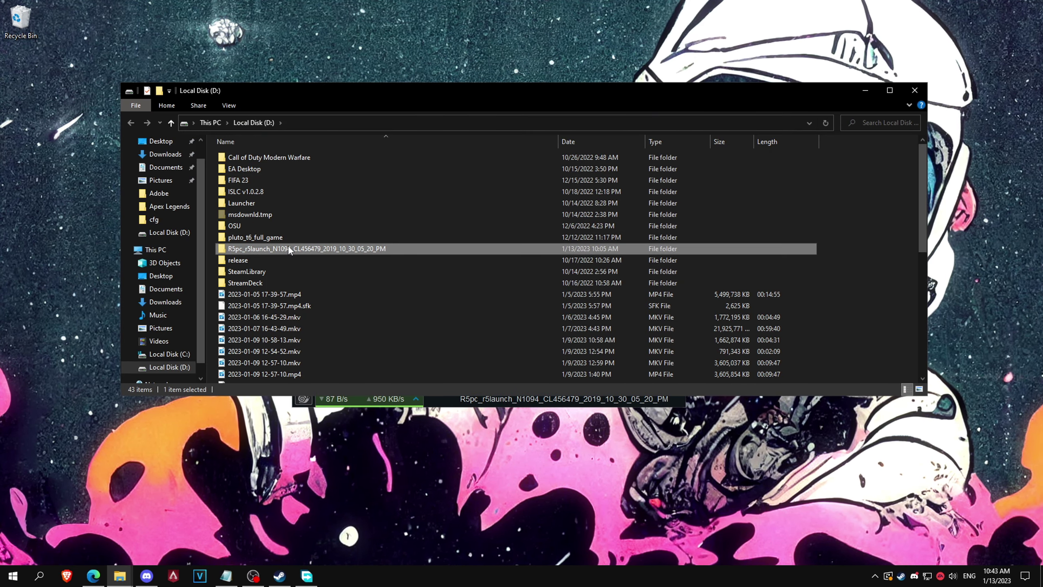
double_click(263, 250)
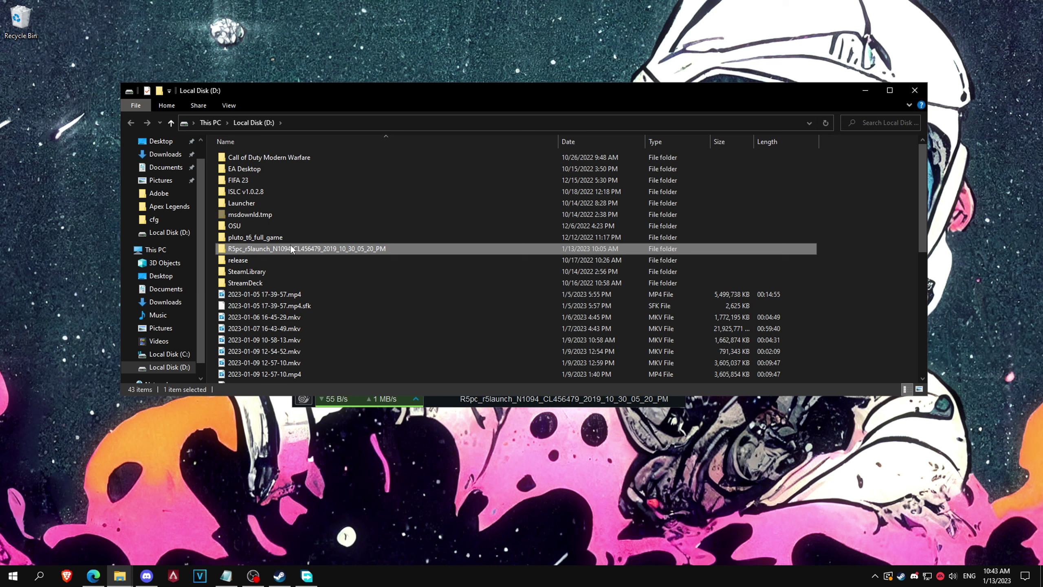
mouse_move(262, 341)
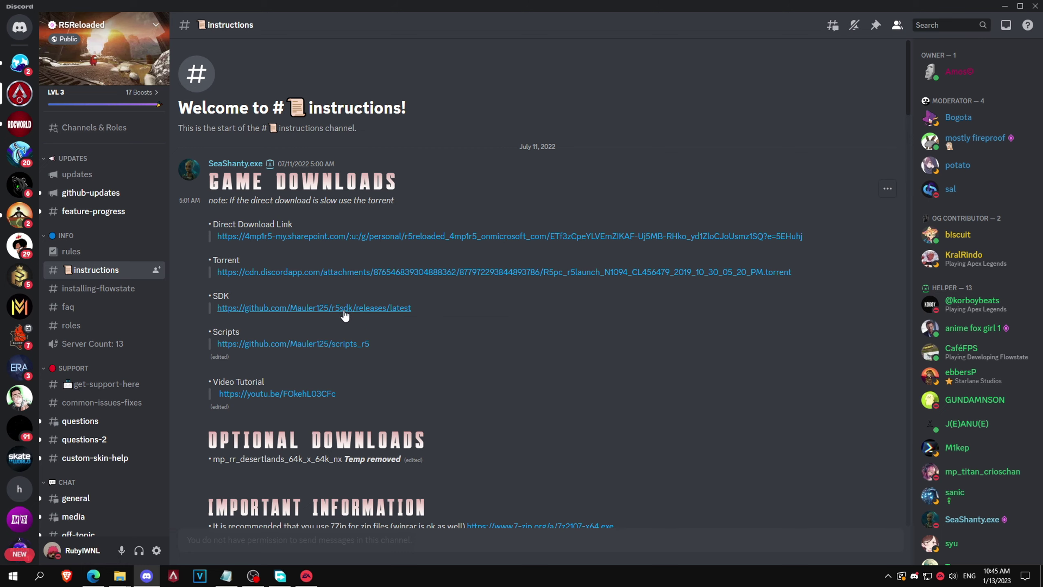
- Save the r5sdk depot.zip to D:, visit WinRAR's download page without saving, then open depot.zip
click(344, 309)
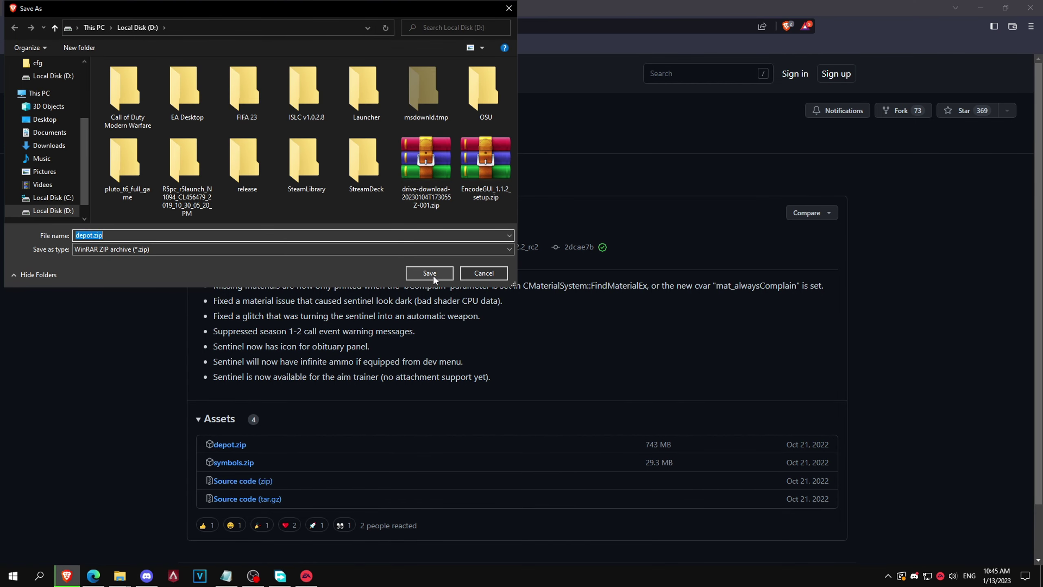
click(432, 275)
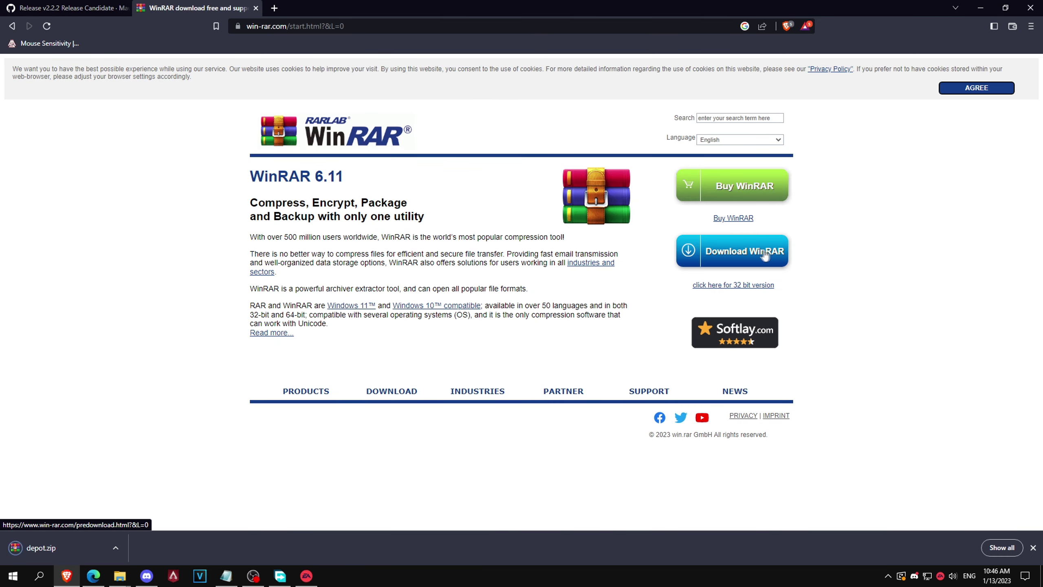
click(745, 254)
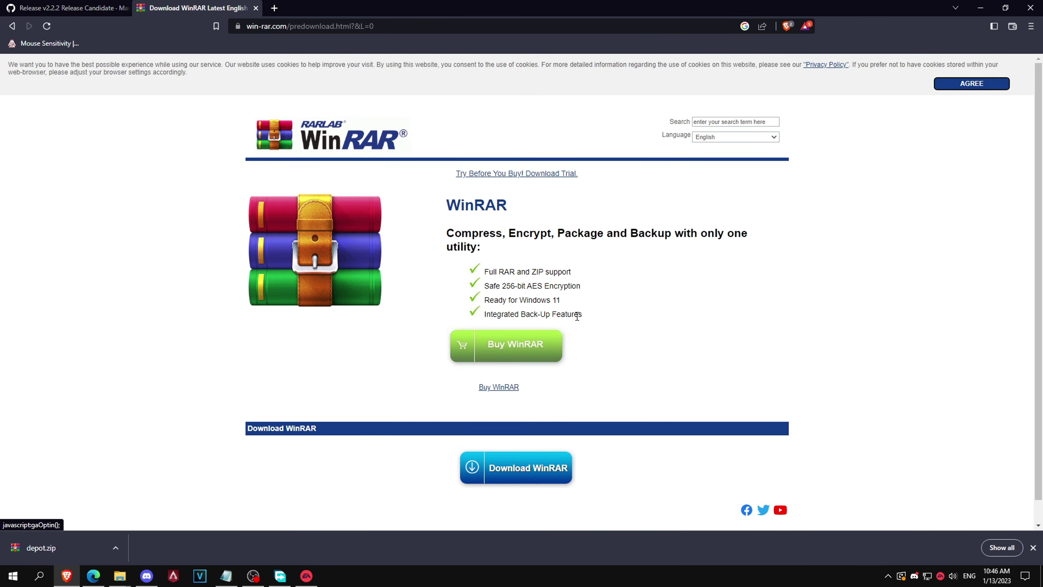
click(520, 457)
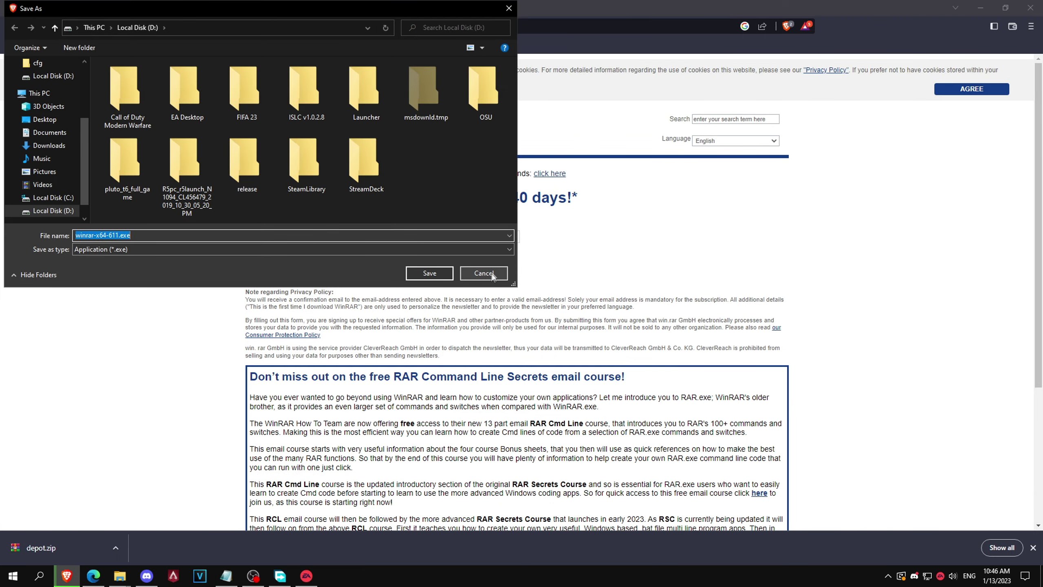
click(485, 273)
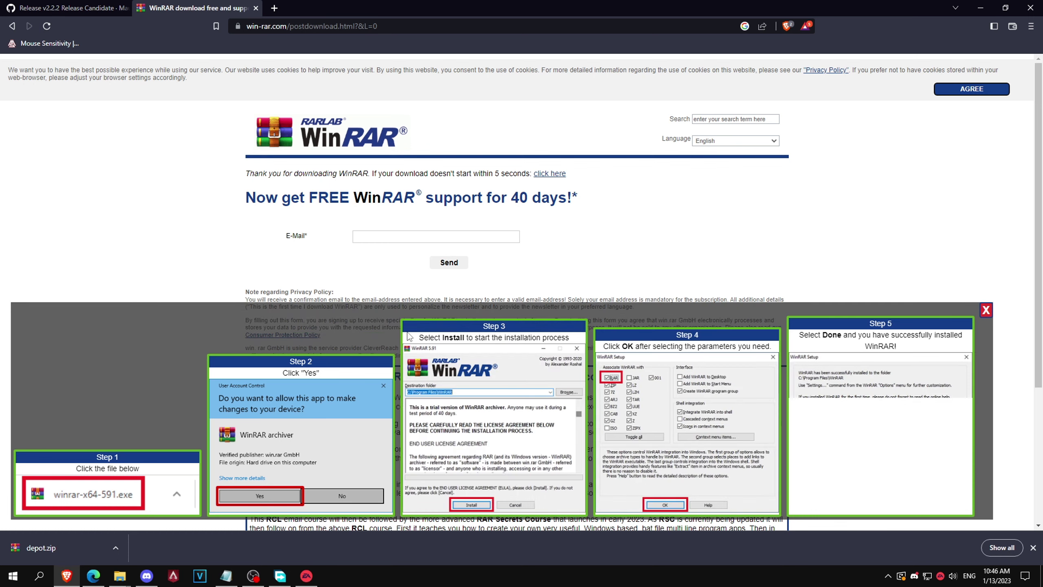
click(19, 547)
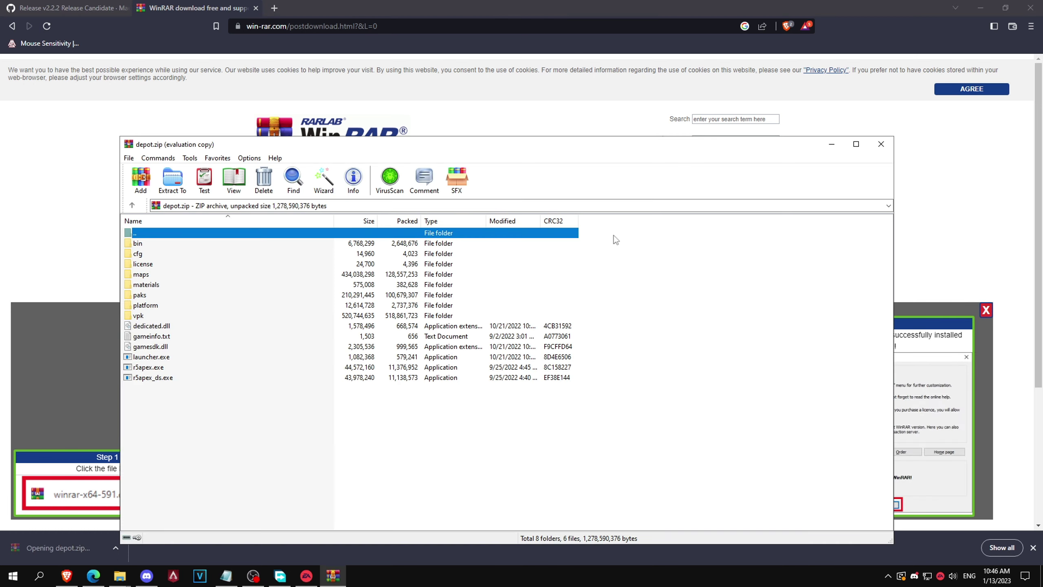
- Dismiss WinRAR's licence reminder, arrange the R5pc folder beside depot.zip, and select all archive items
click(1016, 5)
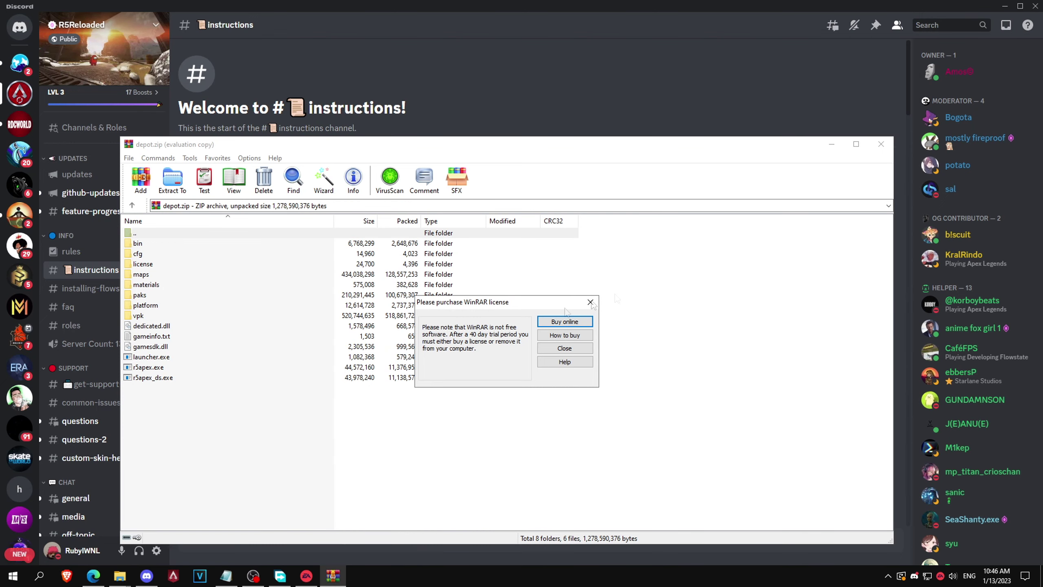
click(552, 352)
click(1035, 6)
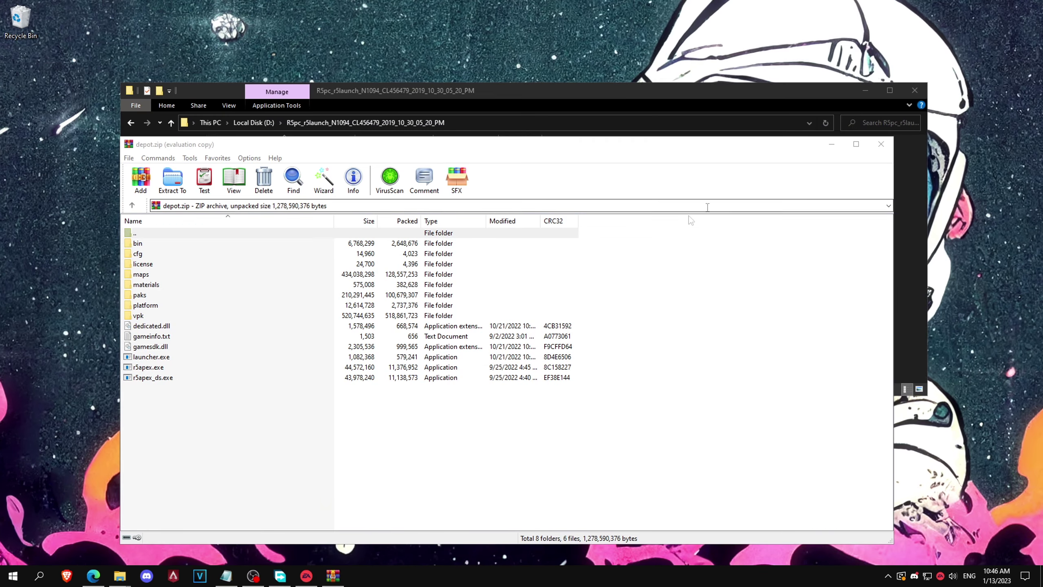
click(473, 87)
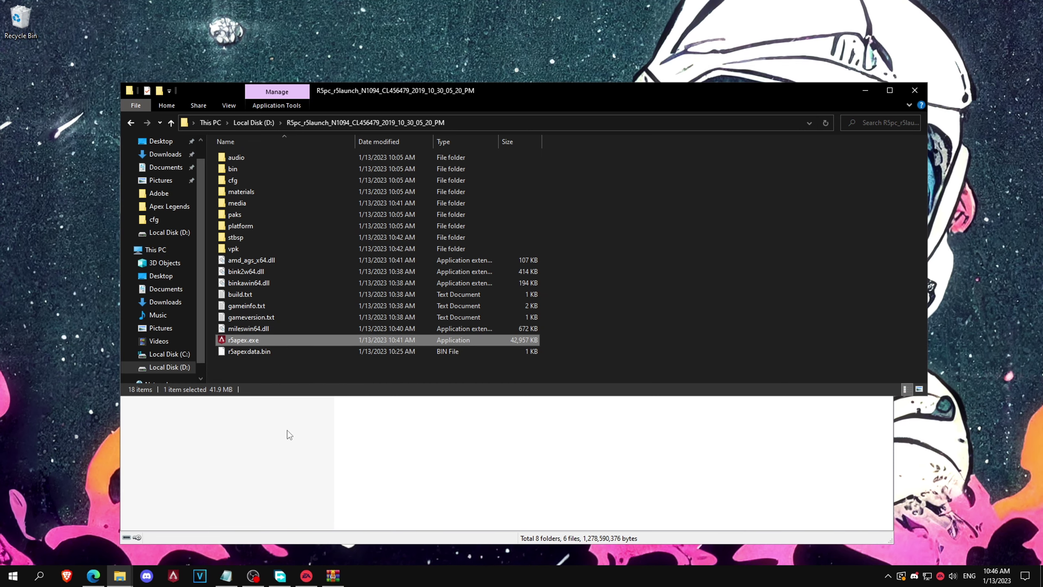
click(289, 433)
drag(200, 411, 659, 264)
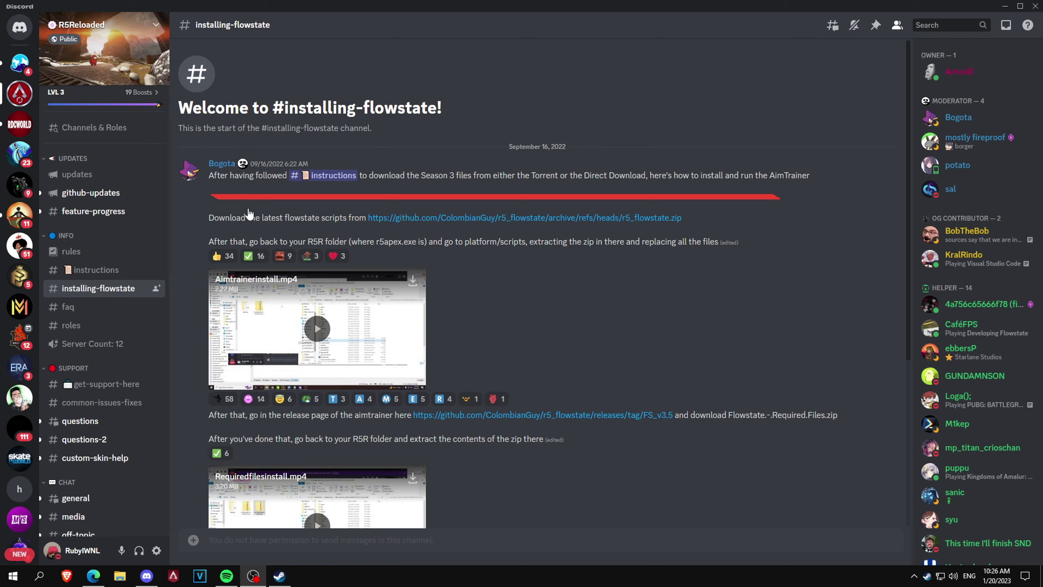
- Save the r5_flowstate scripts zip and scroll the FS Scripts v3.5 release down to its Assets
click(544, 222)
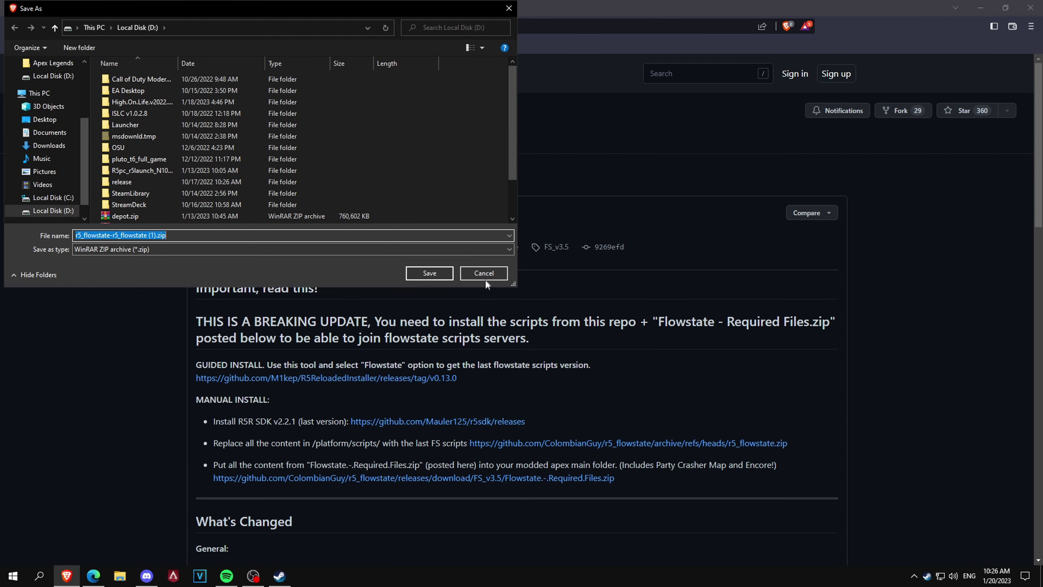
click(436, 269)
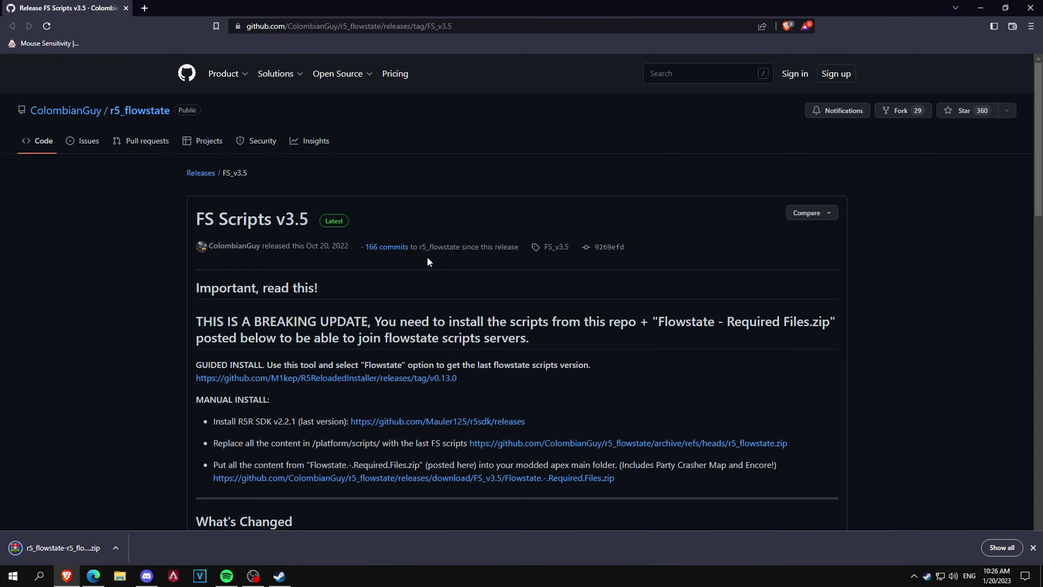
scroll(252, 333, down, 5)
scroll(252, 333, down, 13)
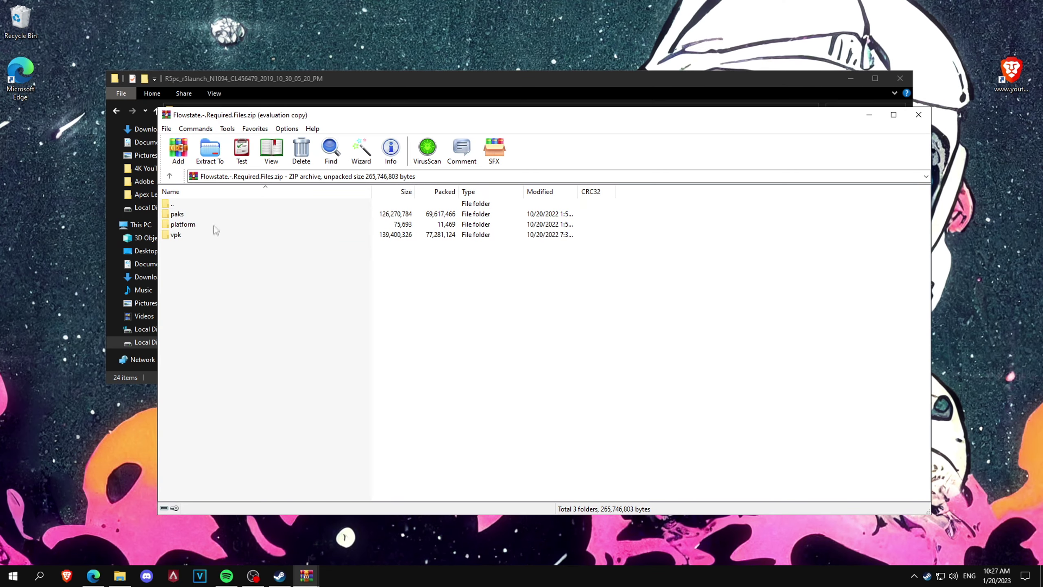
- Move paks, platform and vpk into the R5pc game folder, replacing existing files, then close the archive
click(217, 215)
drag(225, 275, 224, 219)
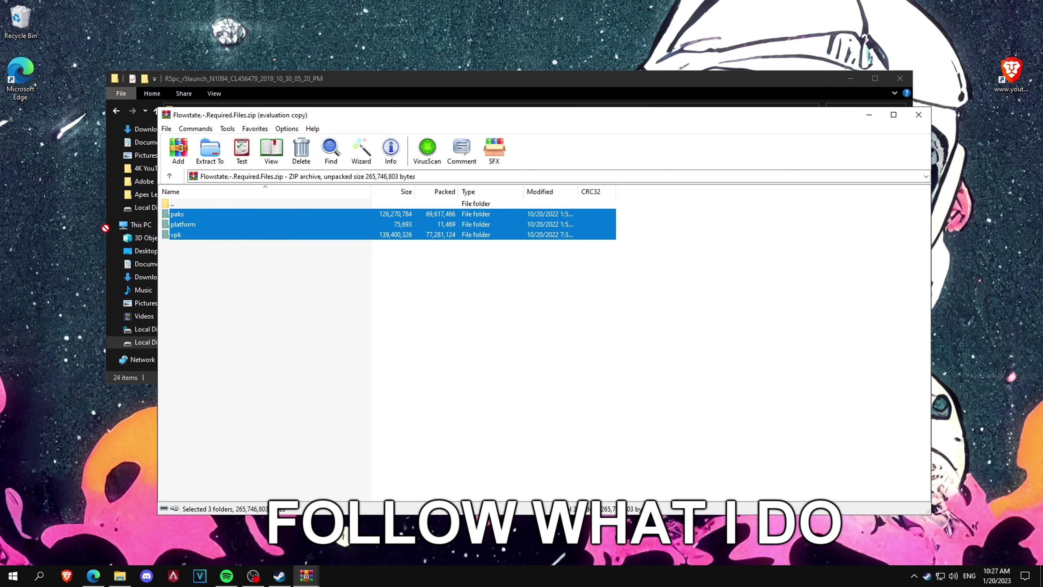
drag(105, 228, 665, 224)
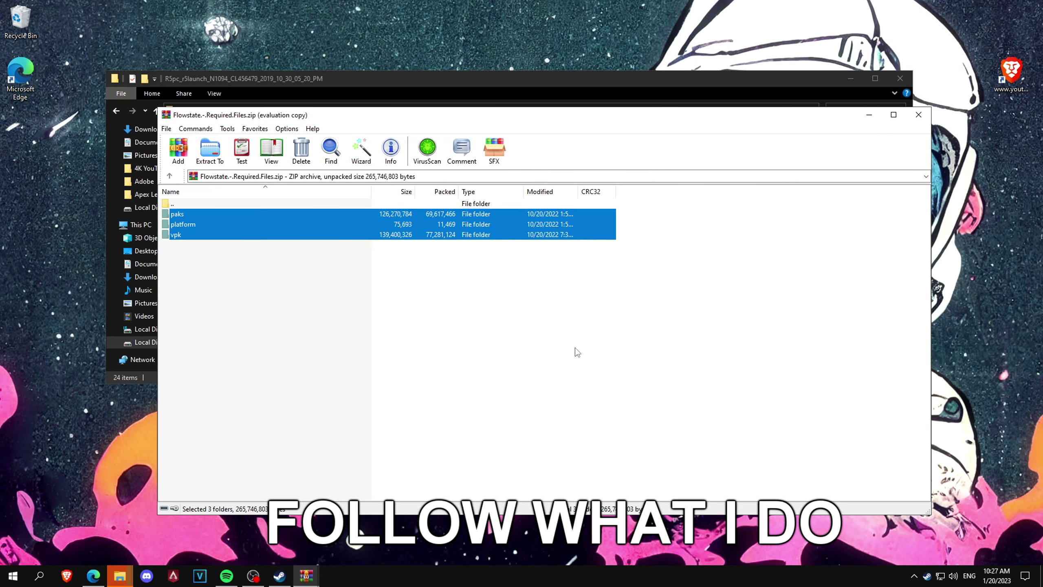
click(176, 526)
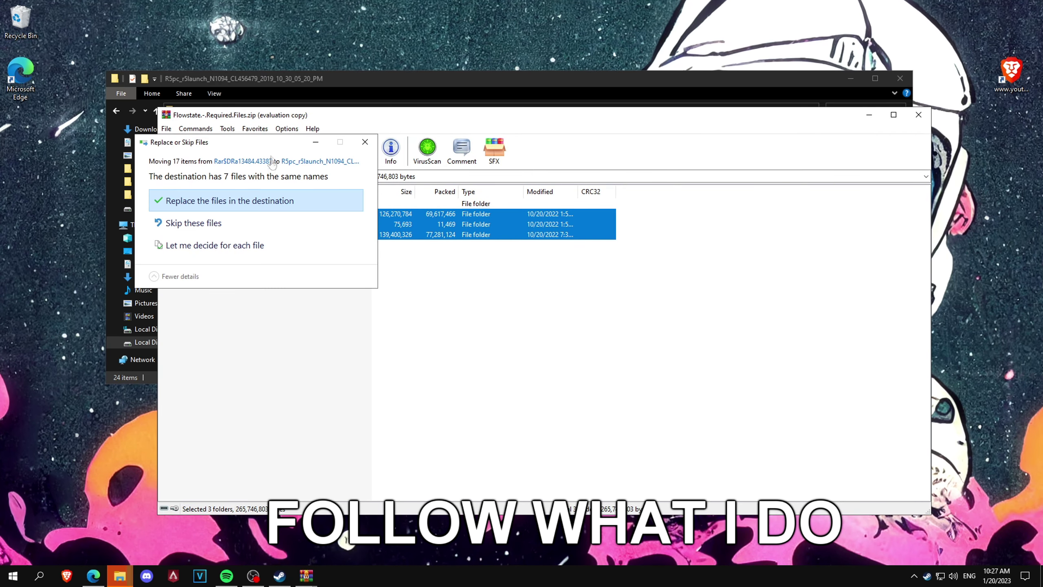
click(188, 200)
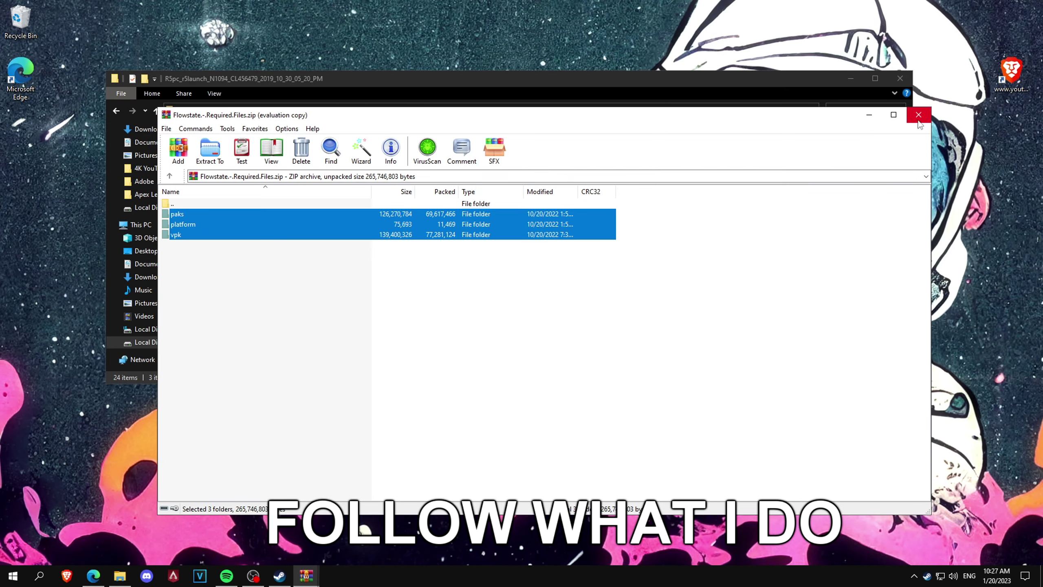
click(919, 115)
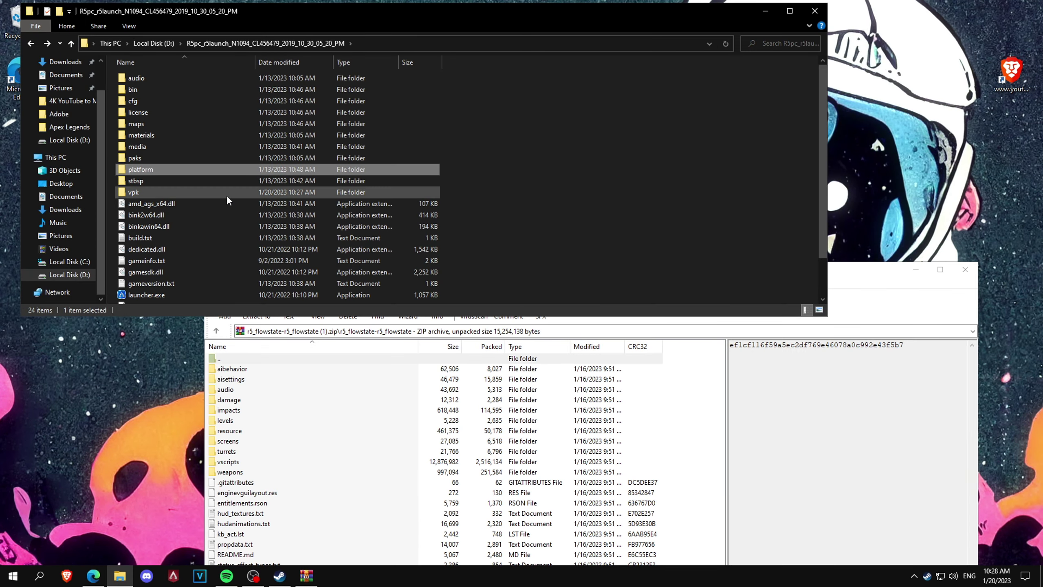
- Open platform\scripts in Explorer and drag all r5_flowstate archive entries into it
double_click(213, 169)
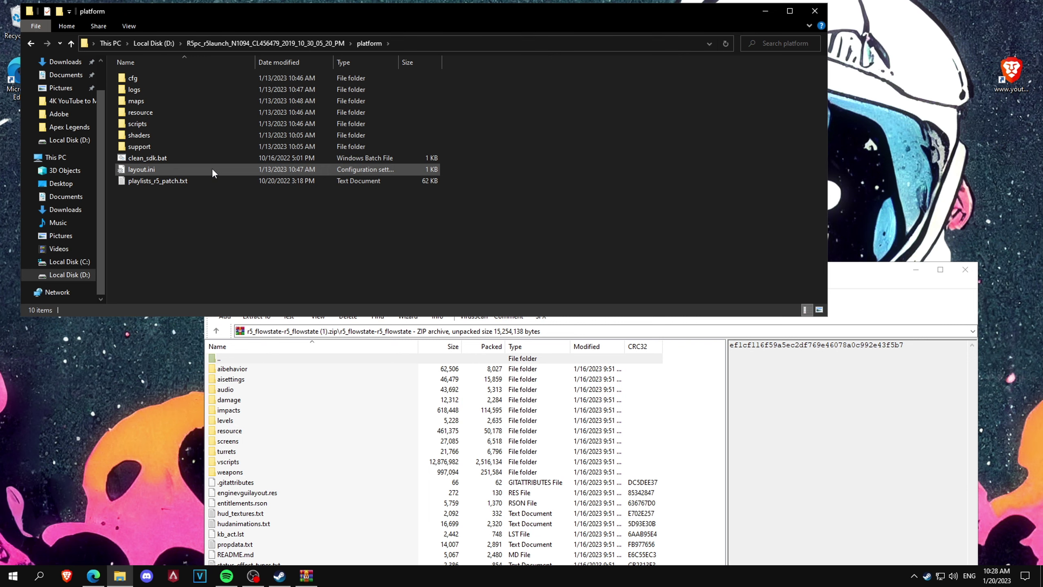
double_click(154, 124)
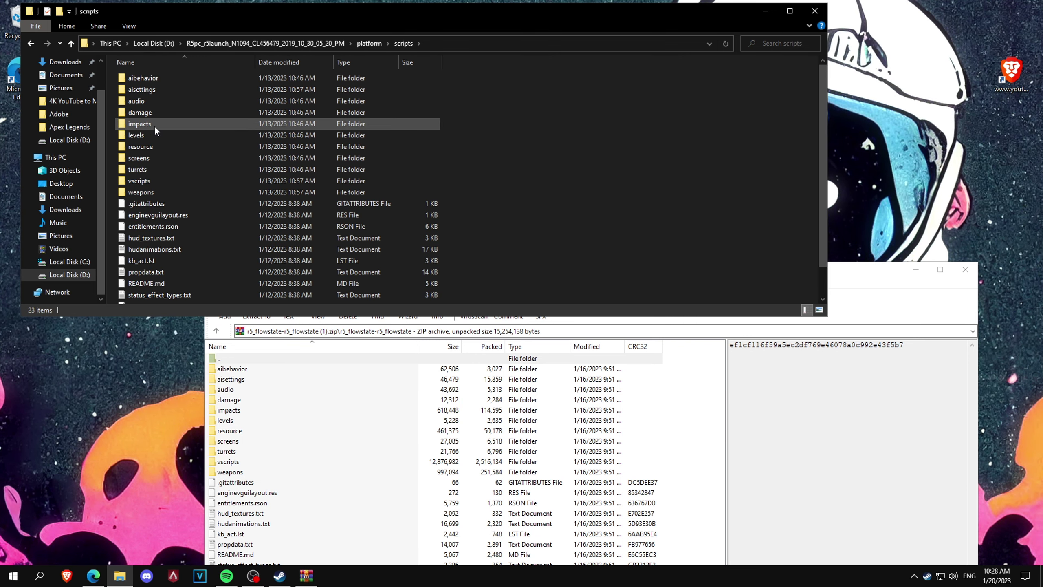
click(853, 273)
drag(617, 270, 698, 95)
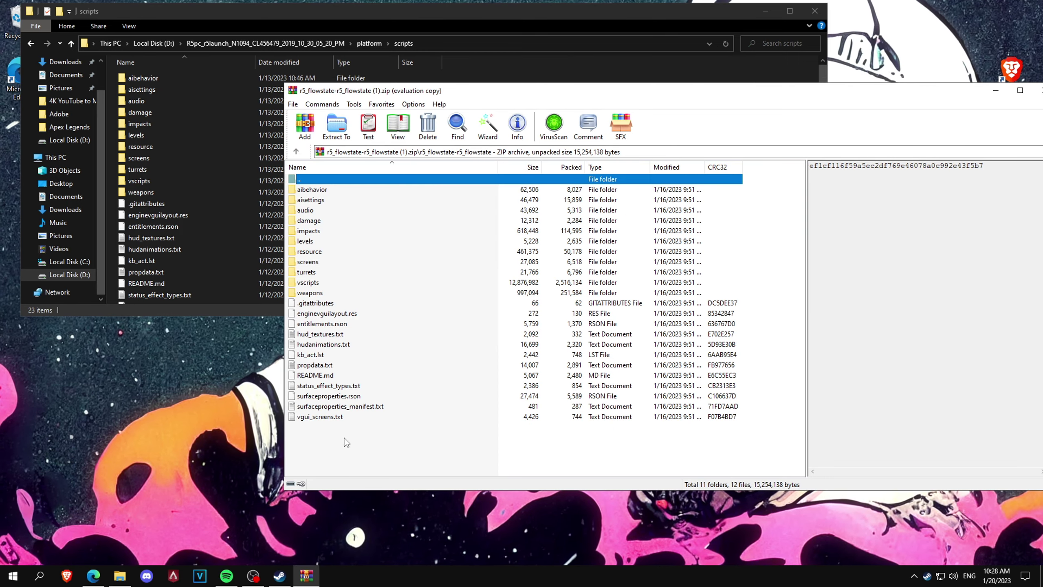
drag(333, 431, 543, 68)
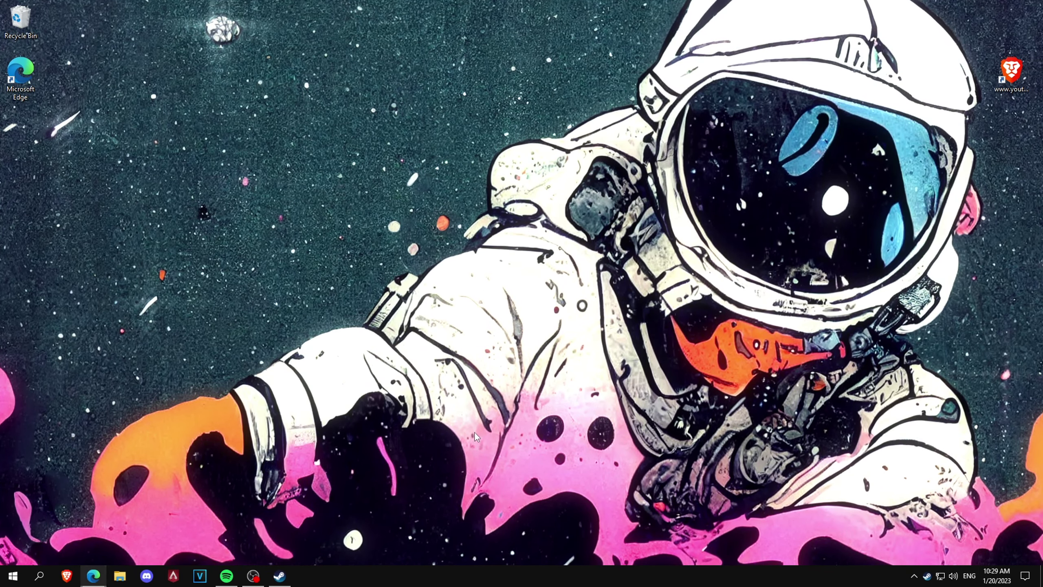
- Launch the EA app from Windows search, then minimise it to reveal the R5pc game folder
key(super)
text(eaa)
key(Return)
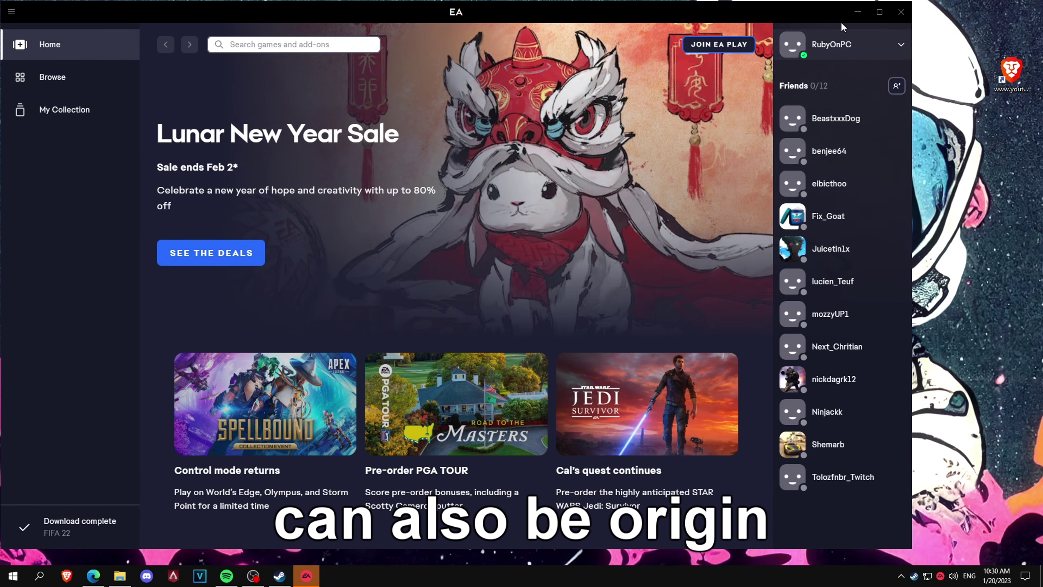
click(860, 12)
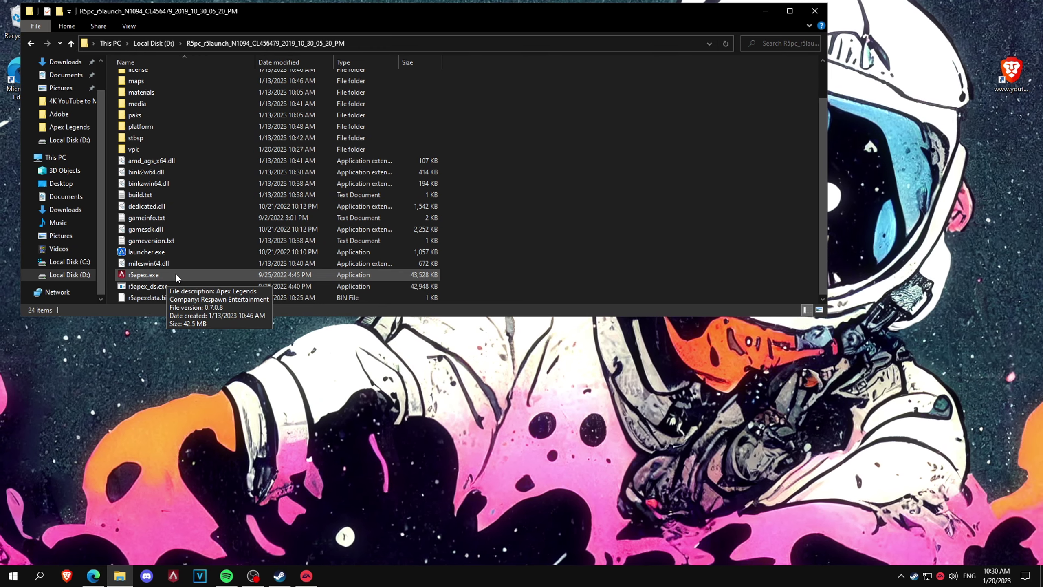
- Launch r5apex.exe from the R5pc folder to start R5Reloaded
double_click(175, 274)
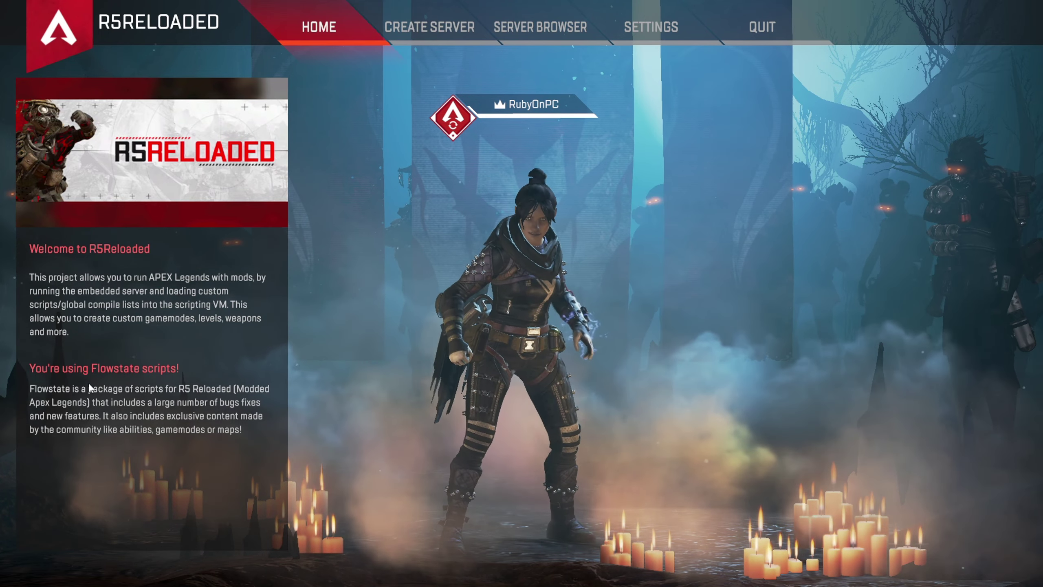
- On the create-server page, choose the Survival Dev playlist and browse the map list
click(416, 26)
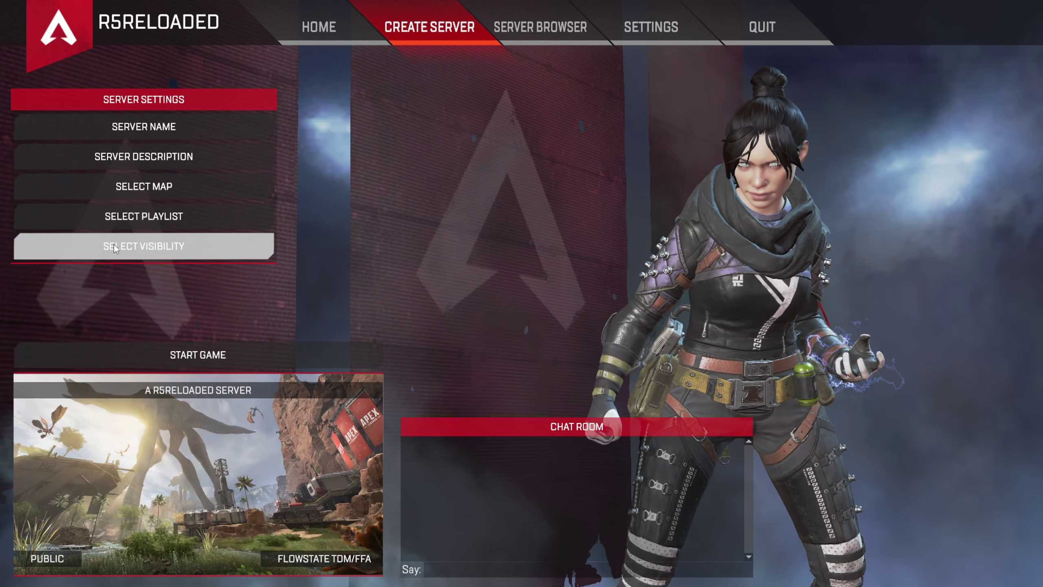
click(126, 217)
scroll(493, 230, down, 2)
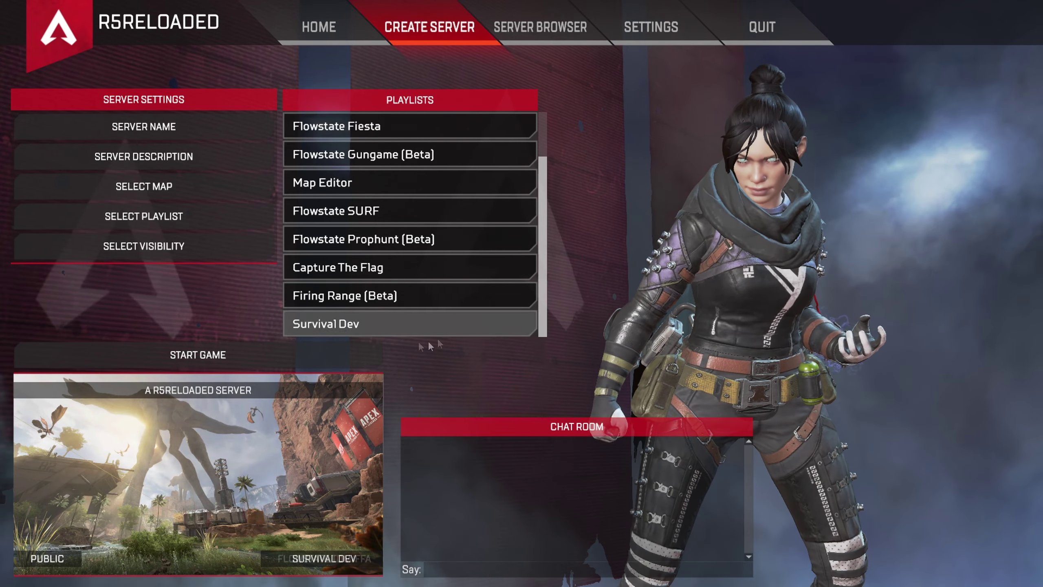
click(418, 324)
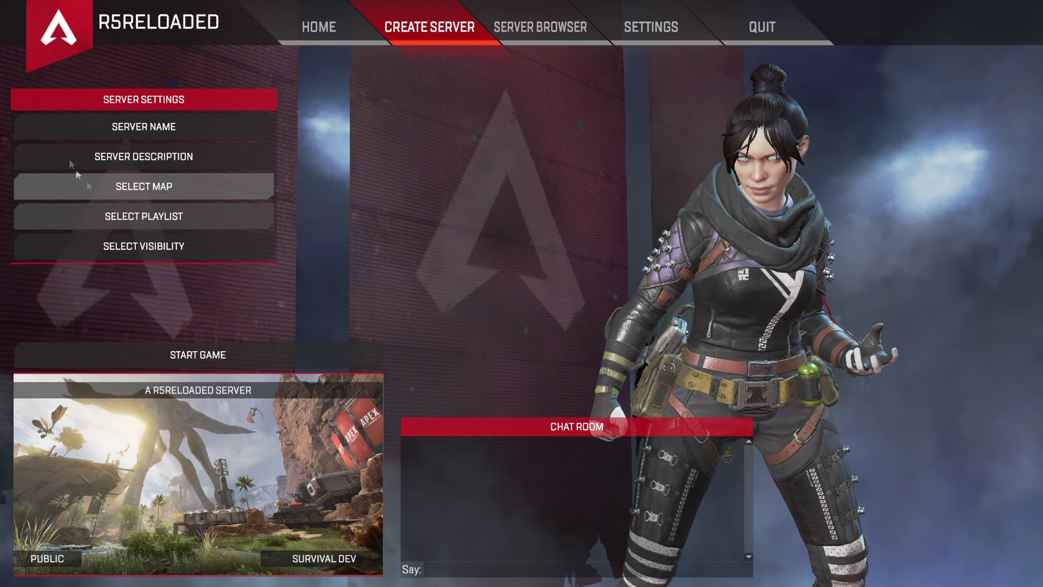
click(180, 185)
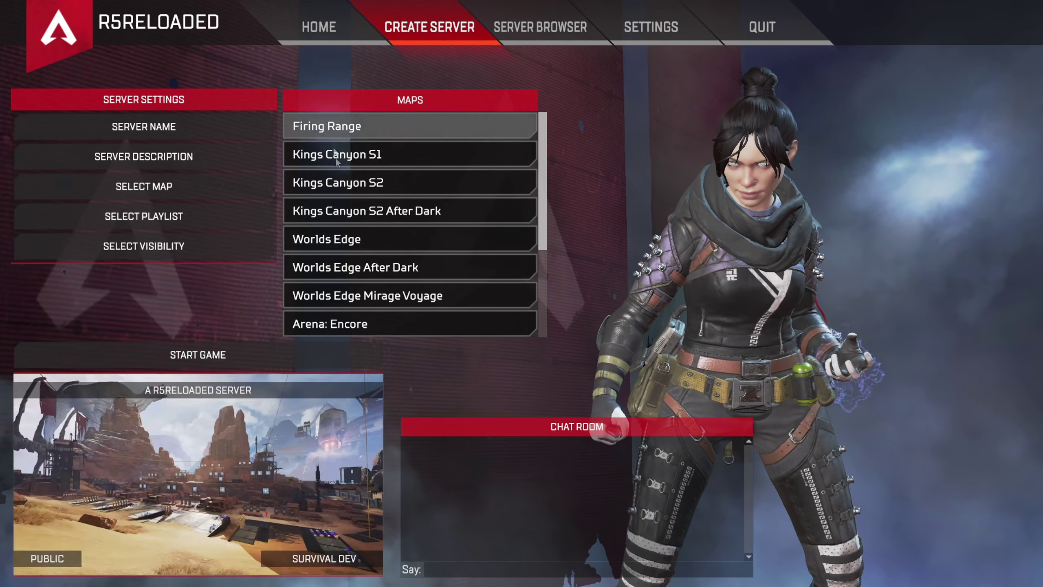
scroll(369, 267, down, 5)
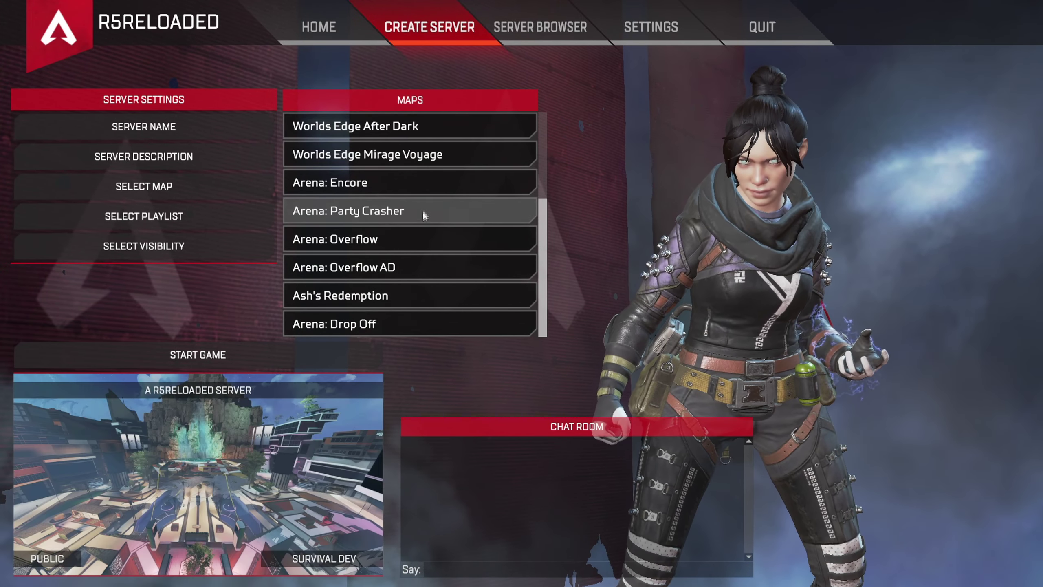
scroll(383, 307, up, 5)
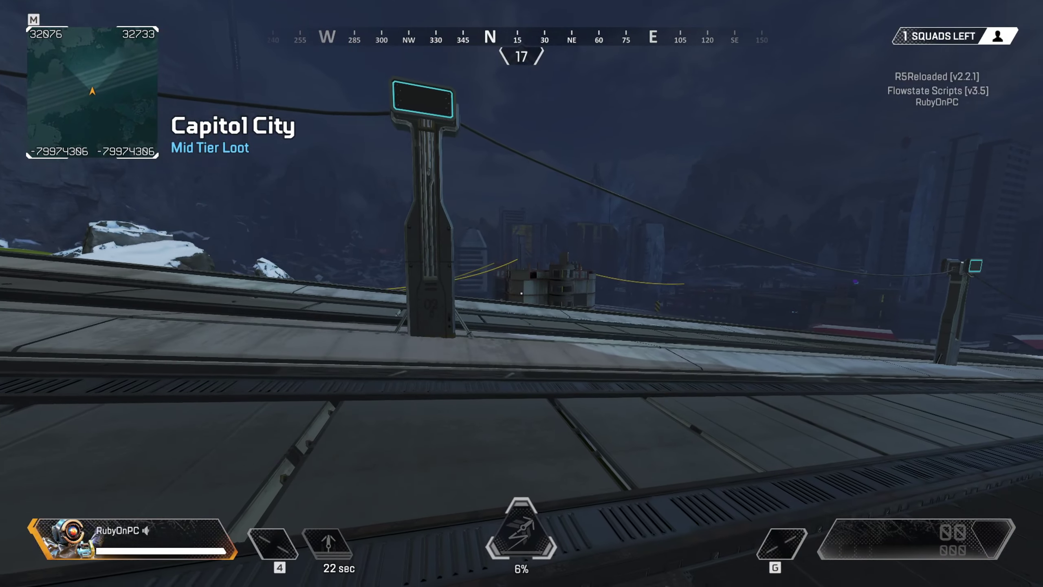
- Enter sv_cheats 1 in the developer console, then bring up the pause menu
key(grave)
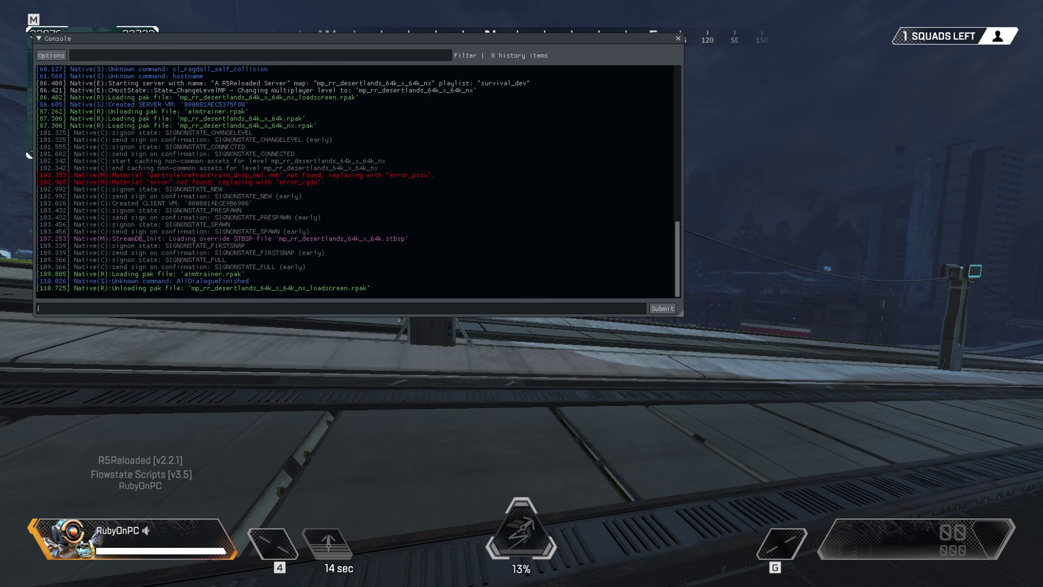
text(sv_che)
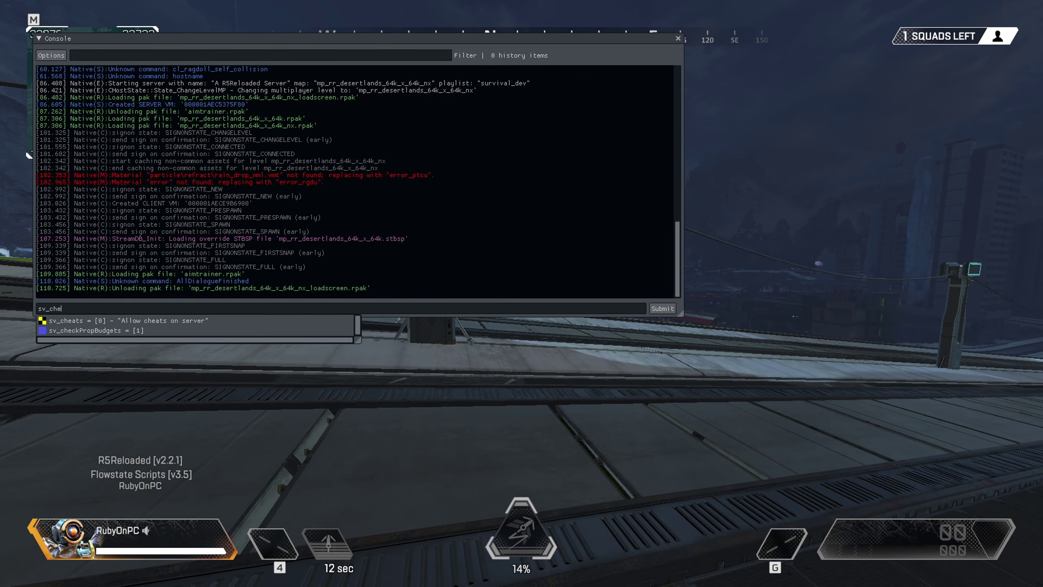
text(ats 1)
key(Return)
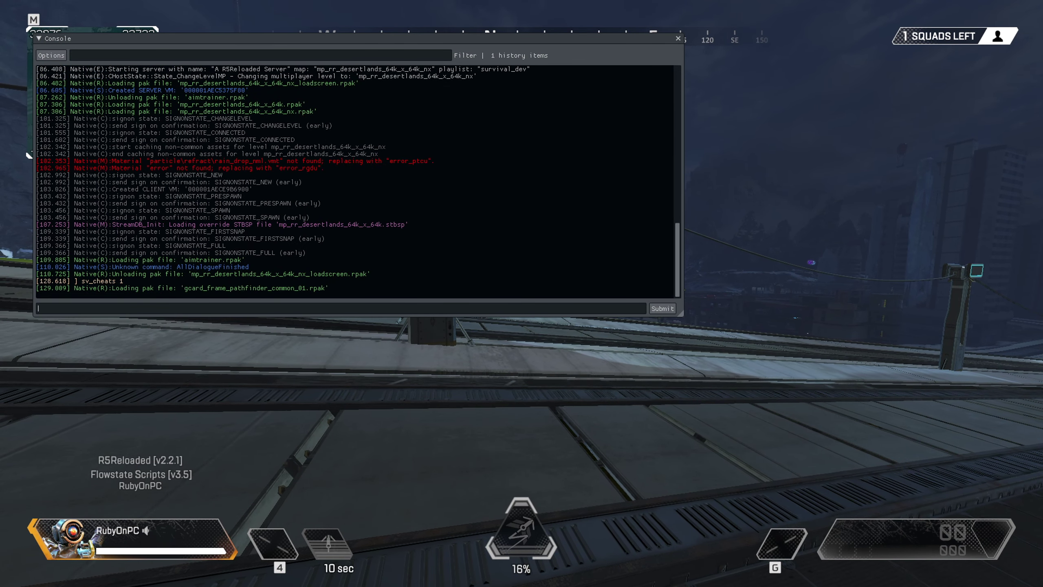
key(grave)
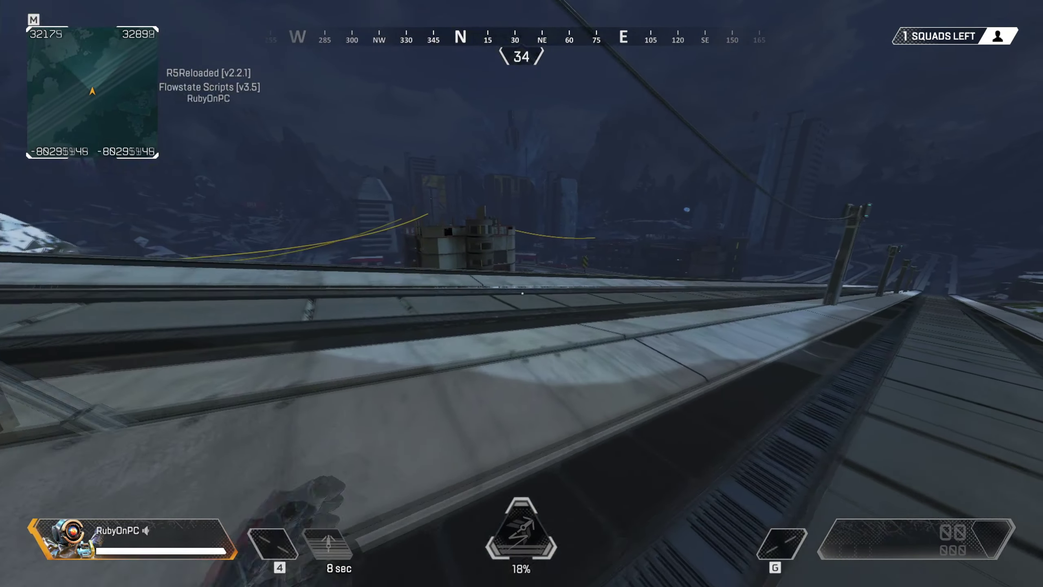
key(Escape)
- Equip the Bolo Sword melee weapon and a tactical ability from the Dev Menu
click(141, 549)
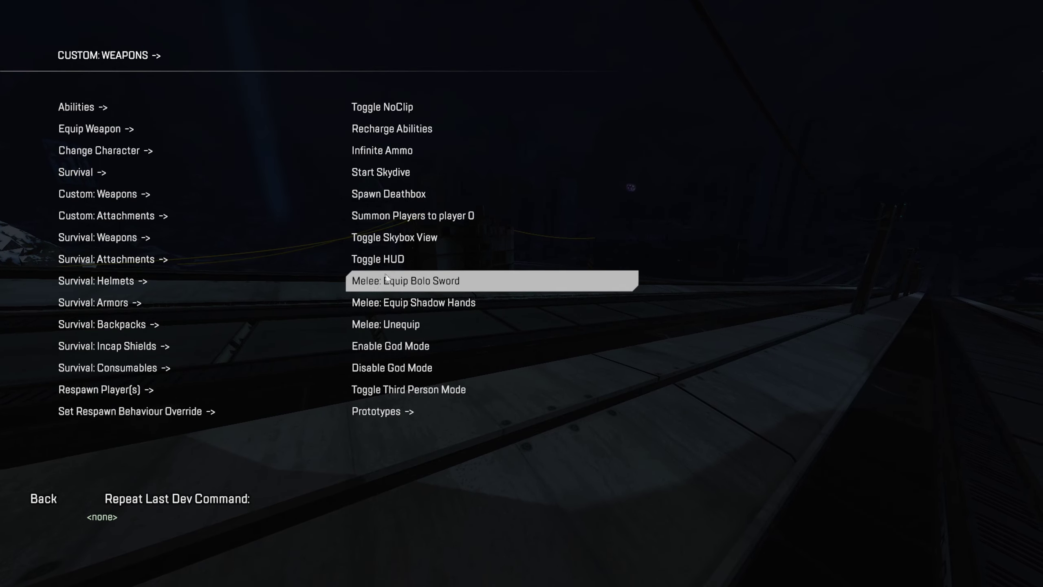
click(432, 283)
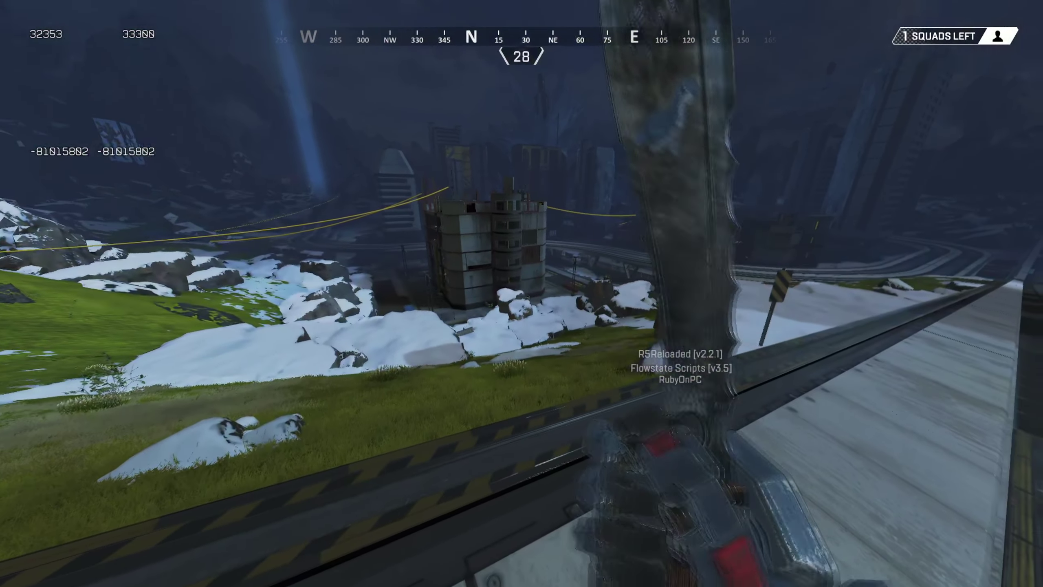
key(Escape)
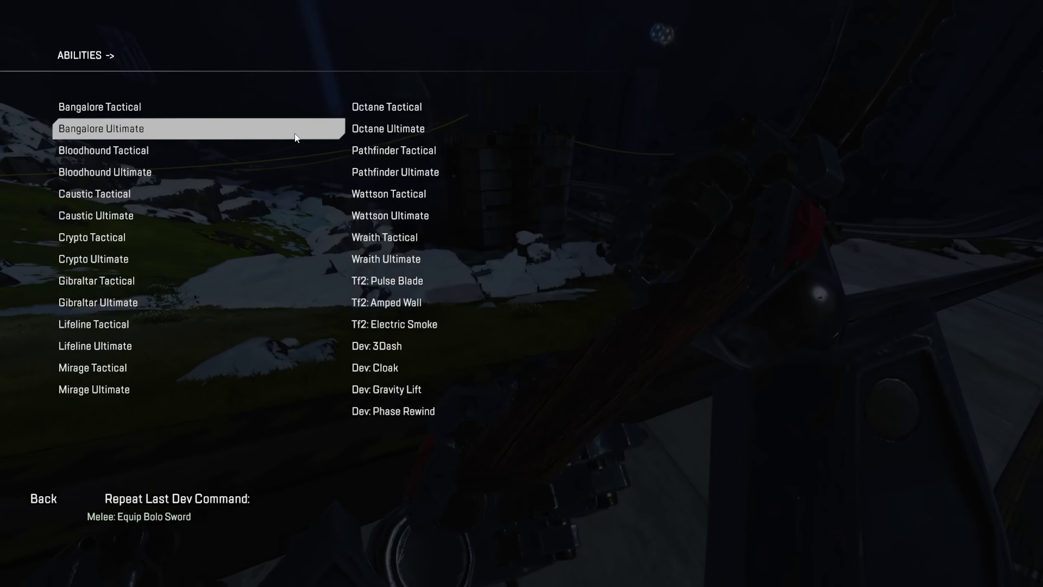
click(295, 133)
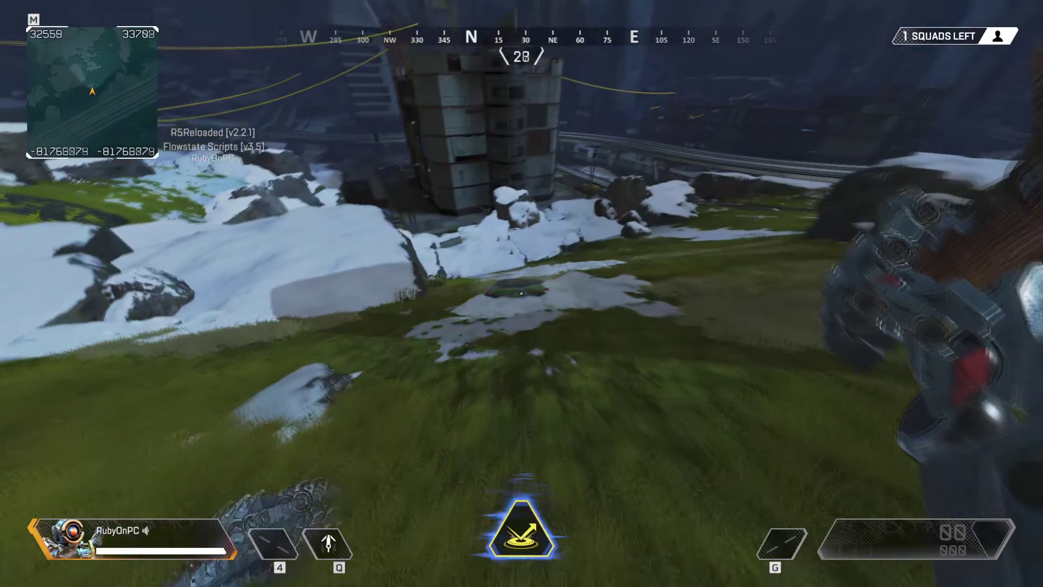
- Ride the jump tower rope, drop beside the building, and grapple past it
key(e)
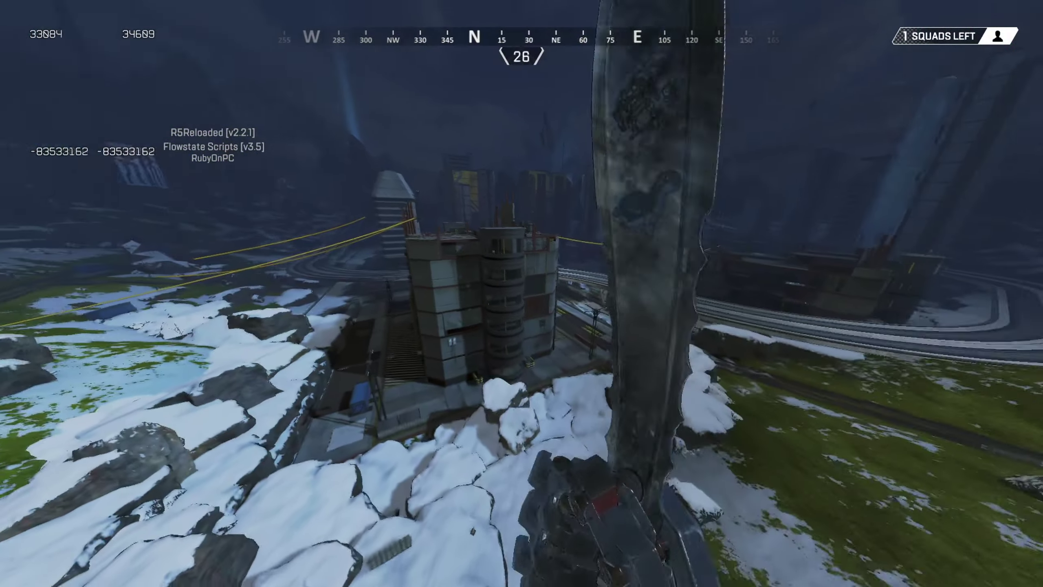
key(space)
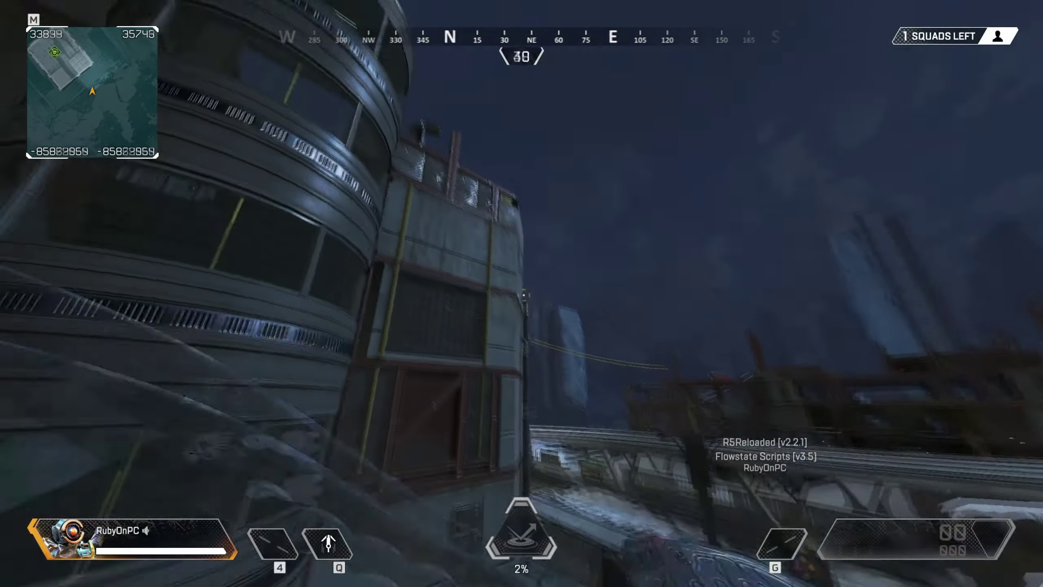
key(q)
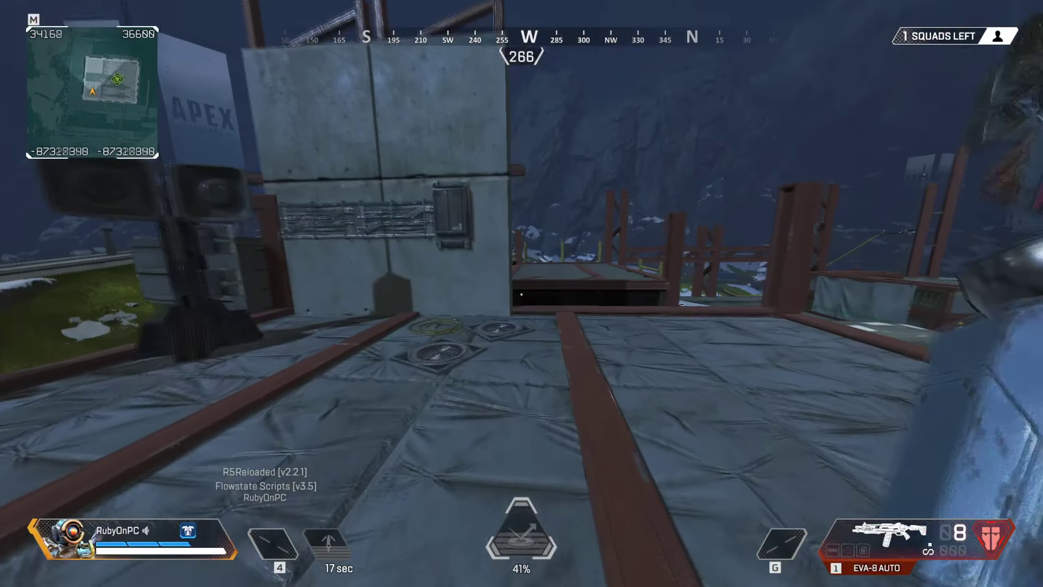
- Run across the roof and leap off the building to explore outside the map
key(w)
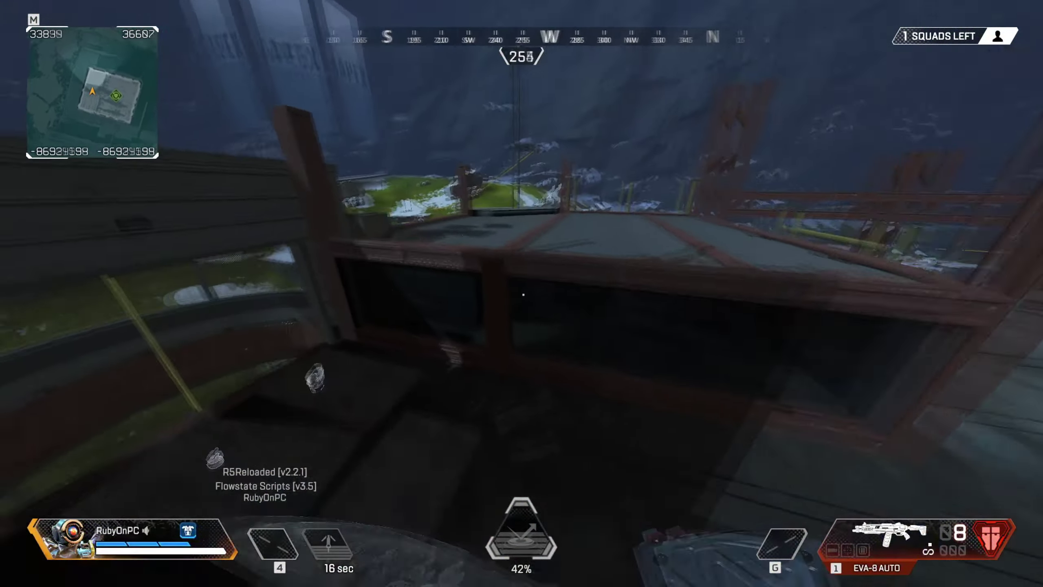
key(w)
key(space)
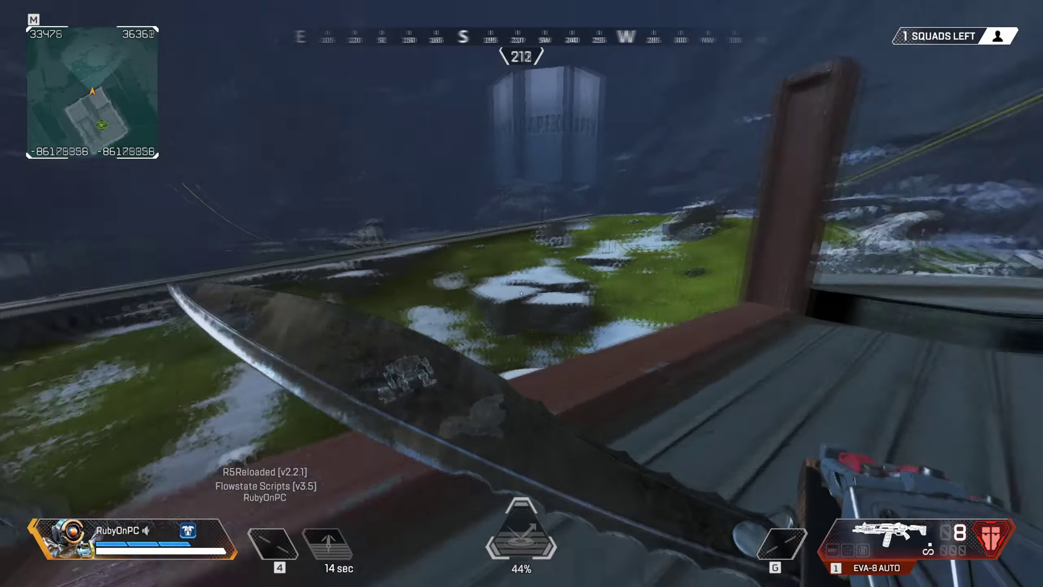
key(w)
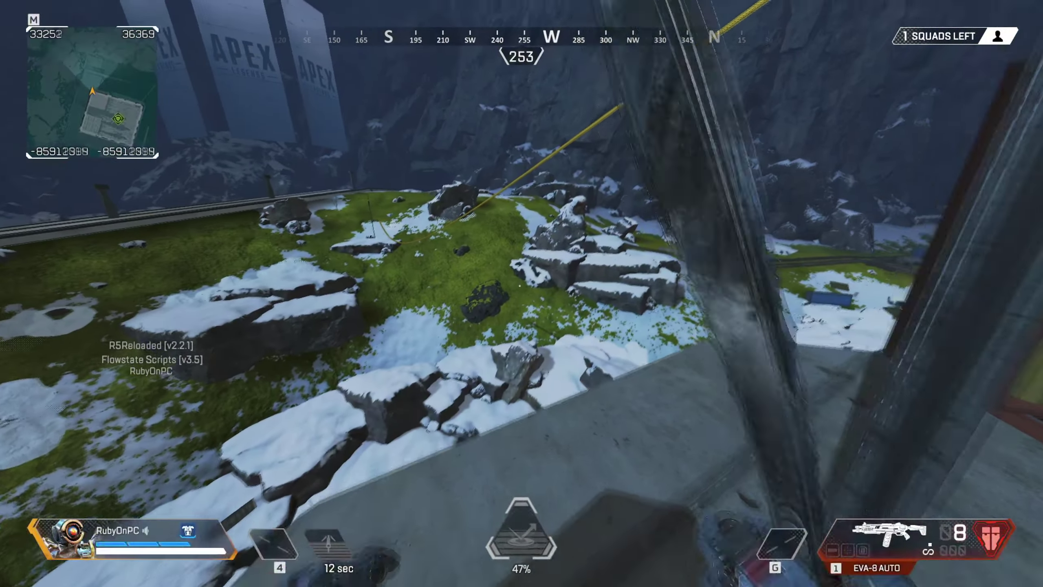
key(space)
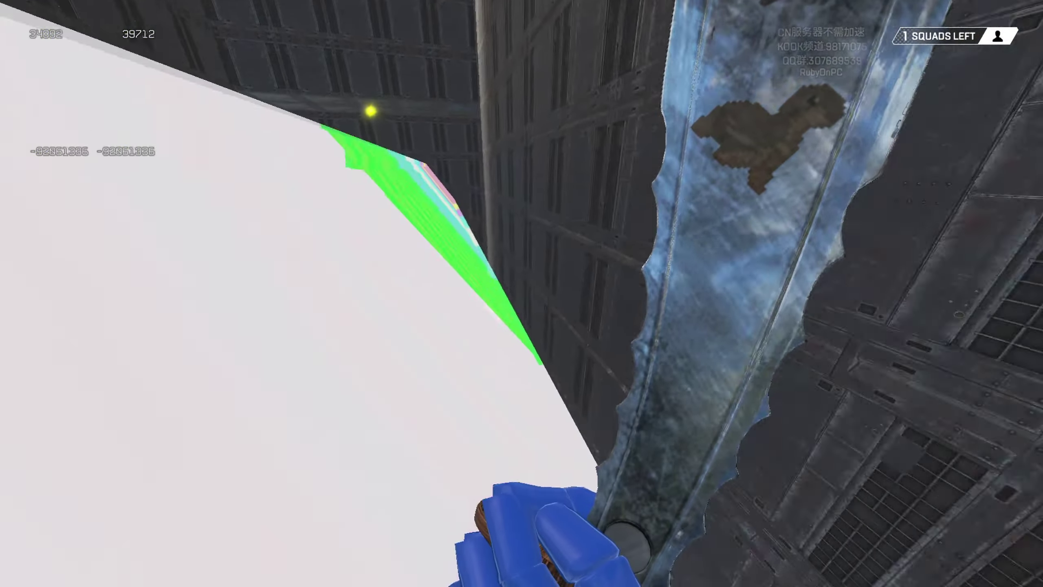
key(w)
key(w)
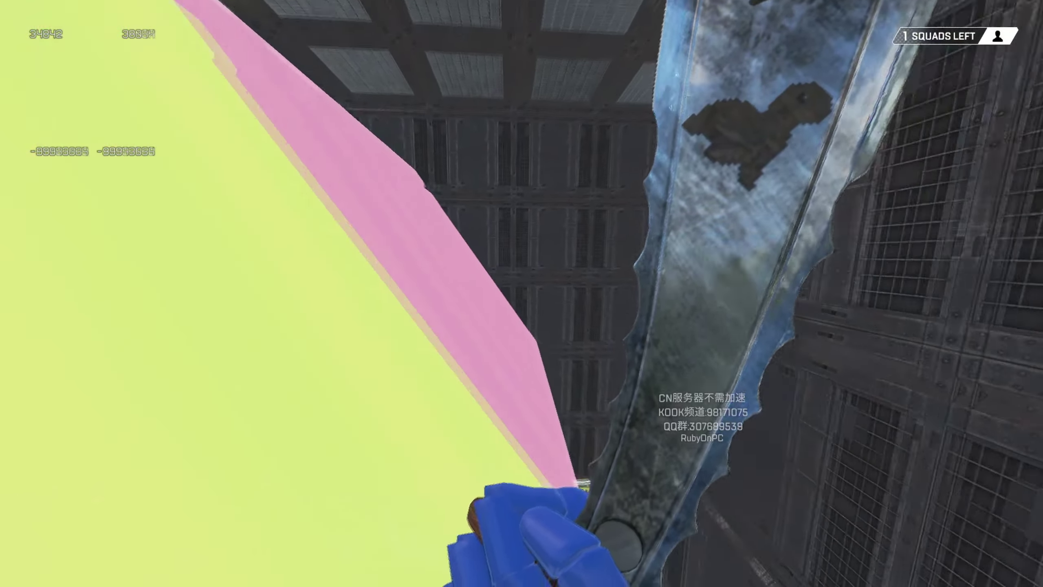
key(space)
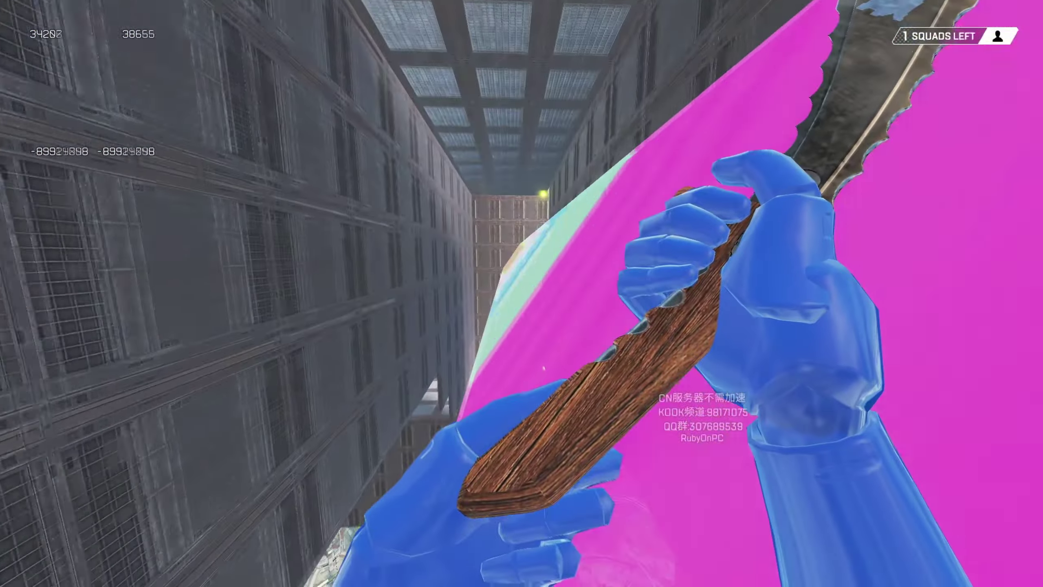